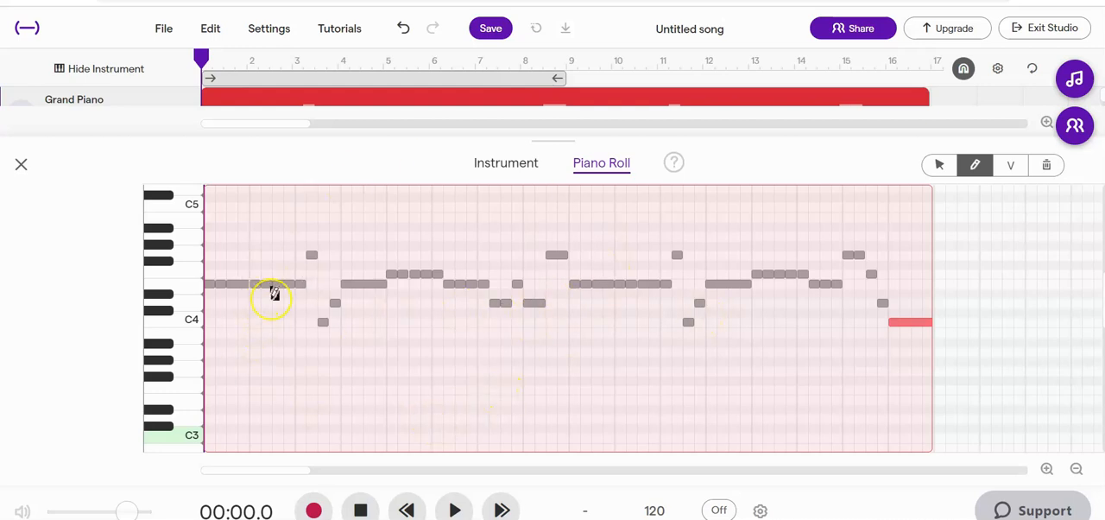
Return to the track arrangement, enable cycle playback and shorten the cycle region to bar 1.
left_click(23, 165)
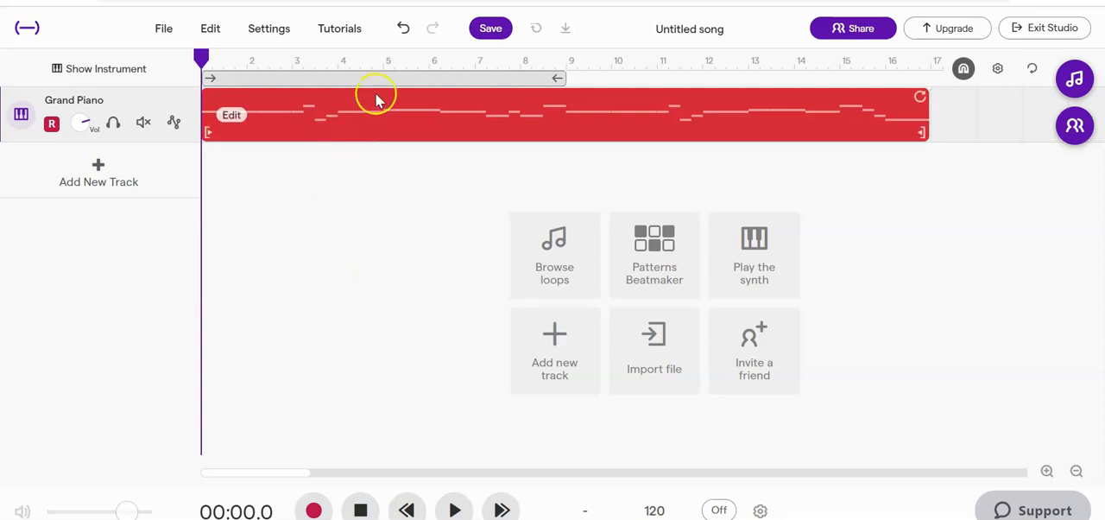
left_click(1034, 70)
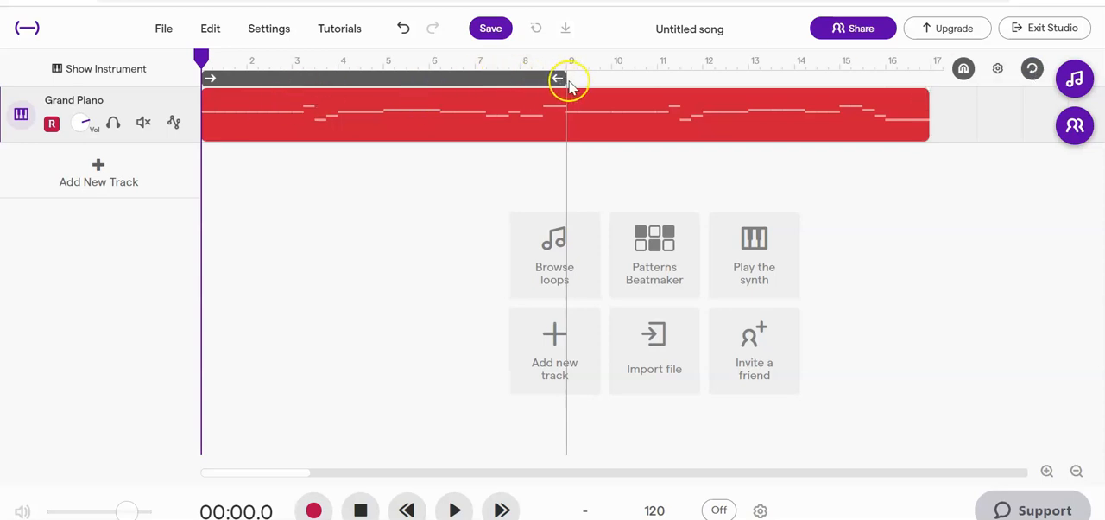
left_click_drag(559, 78, 294, 92)
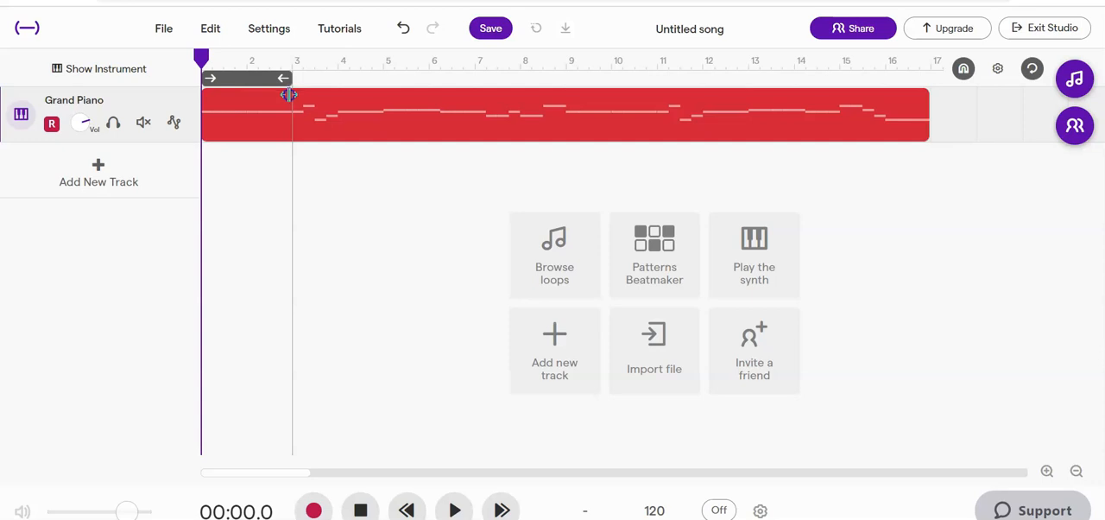
left_click_drag(288, 94, 249, 94)
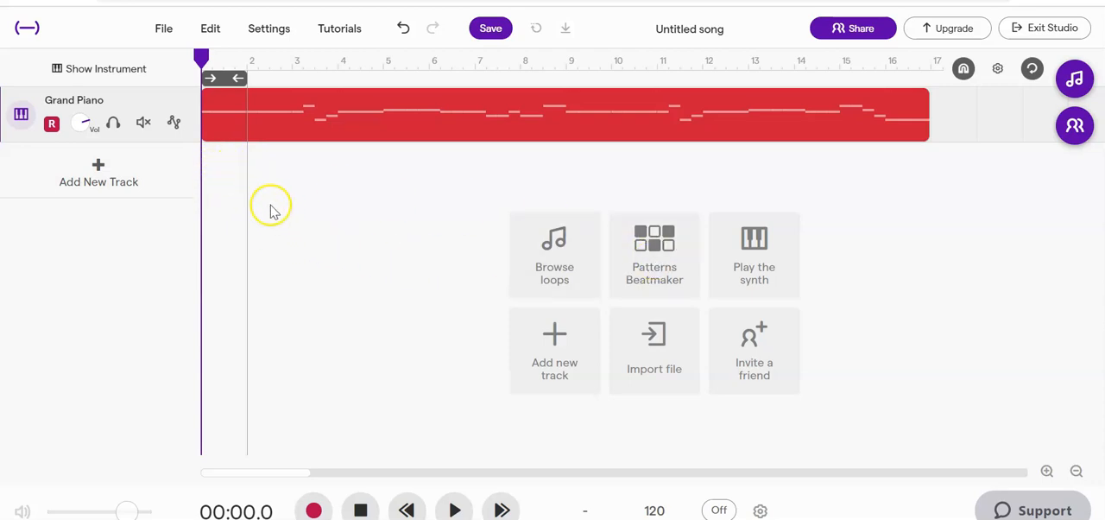
Add a new Drum and beats track to the song.
left_click(143, 171)
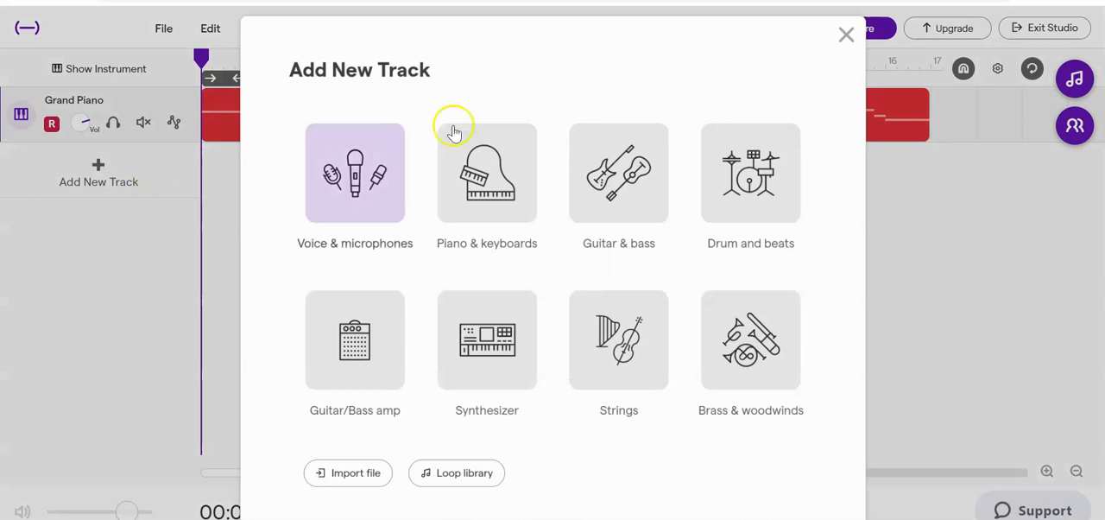
left_click(749, 184)
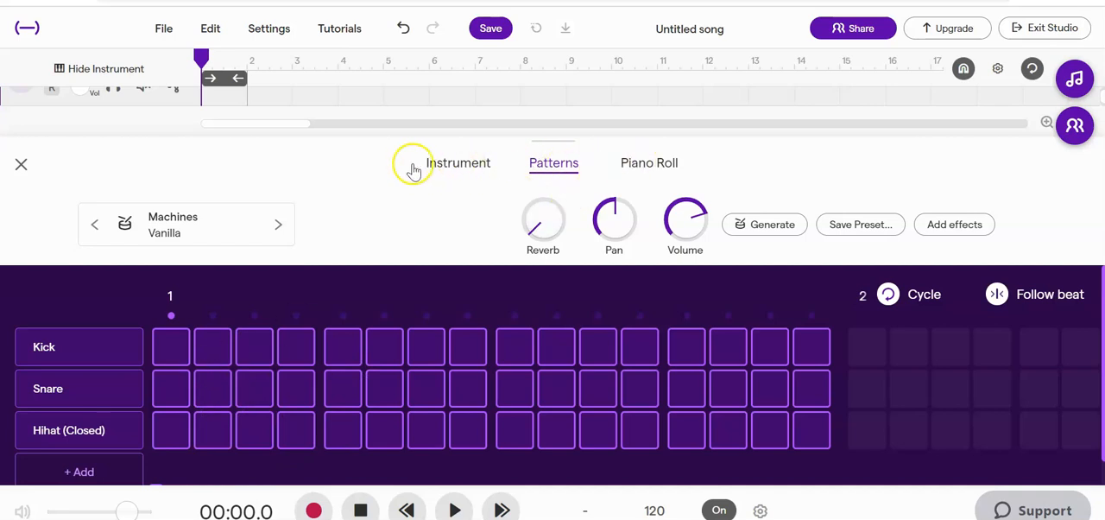
Audition the Vanilla drum kit's kick, snare and cymbal sounds in the playable instrument view.
left_click(452, 175)
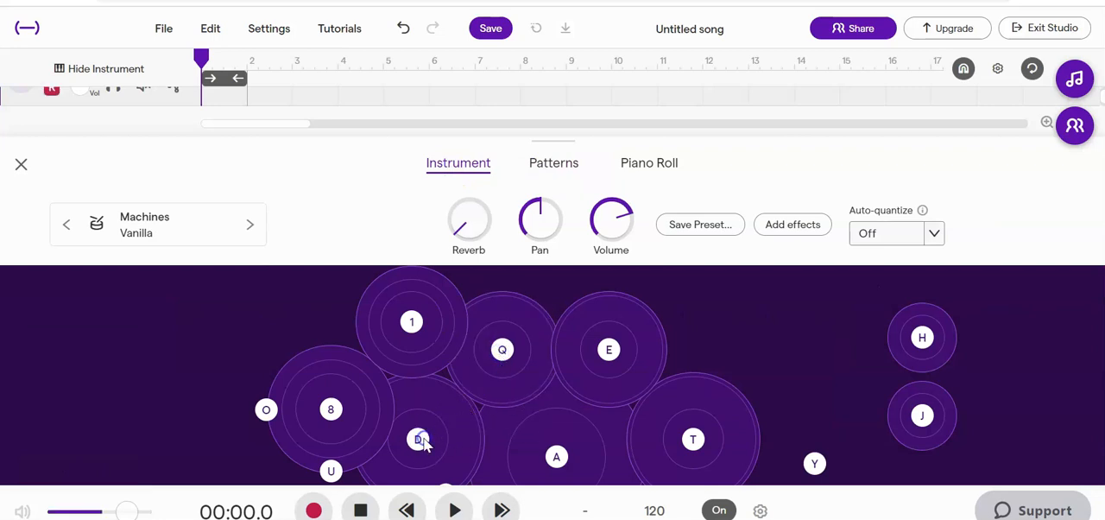
left_click(556, 458)
left_click(567, 459)
left_click(568, 458)
key("a")
key("d")
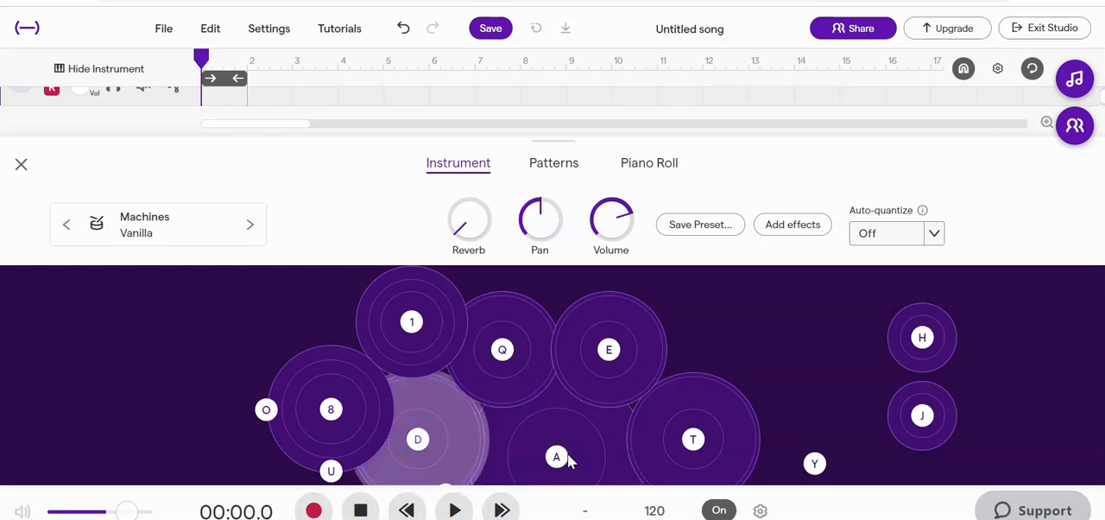
key("8")
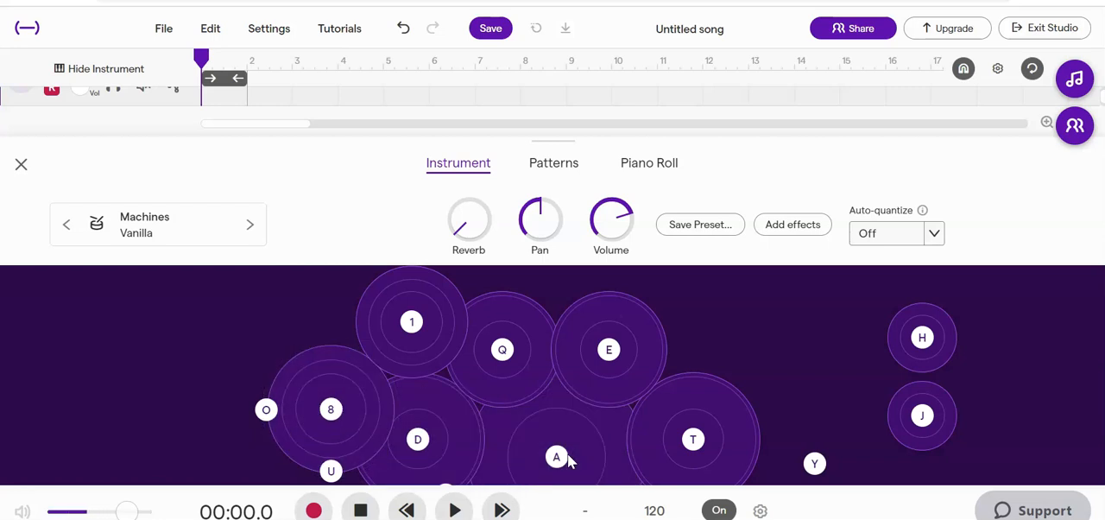
key("o")
key("a")
key("o")
key("d")
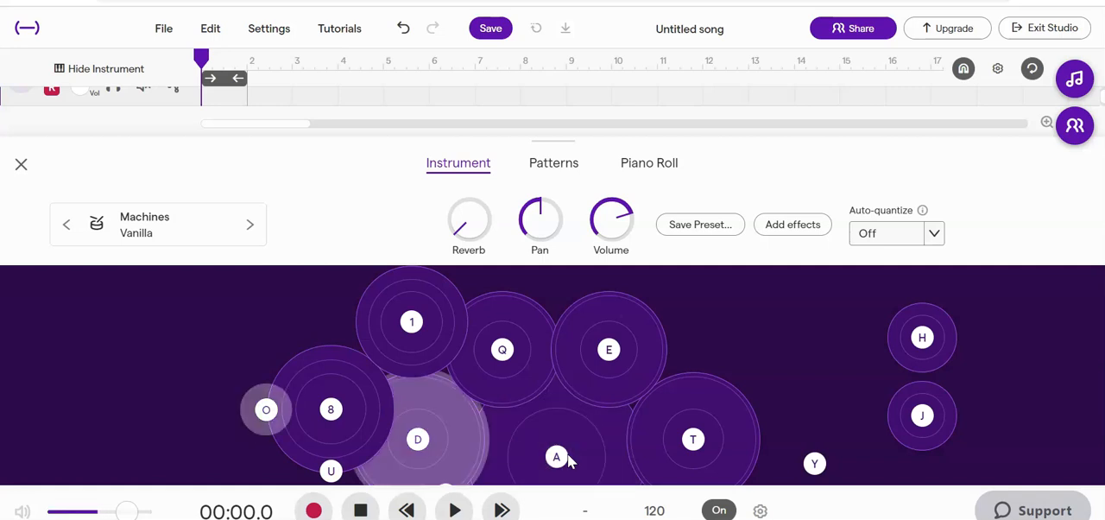
key("a")
key("d")
key("a")
key("d")
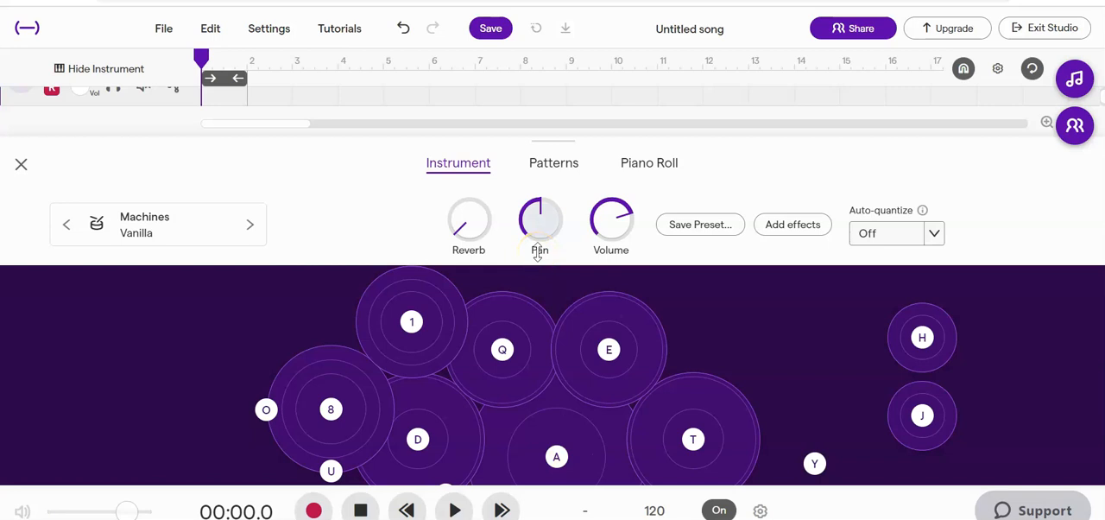
Place kick hits on steps 1, 7, 8 and 11 of the first bar in the pattern beatmaker.
left_click(549, 173)
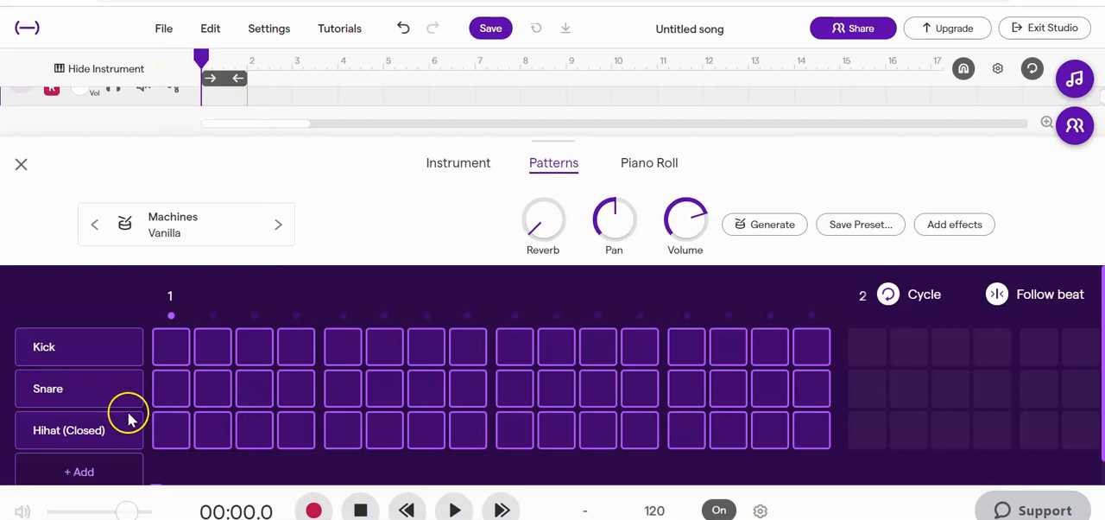
left_click(171, 348)
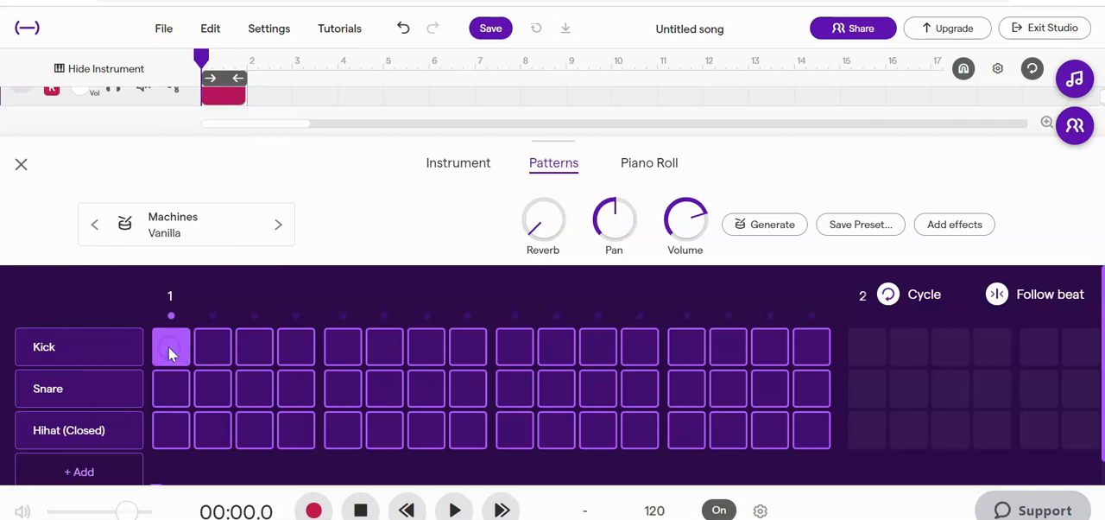
left_click(427, 347)
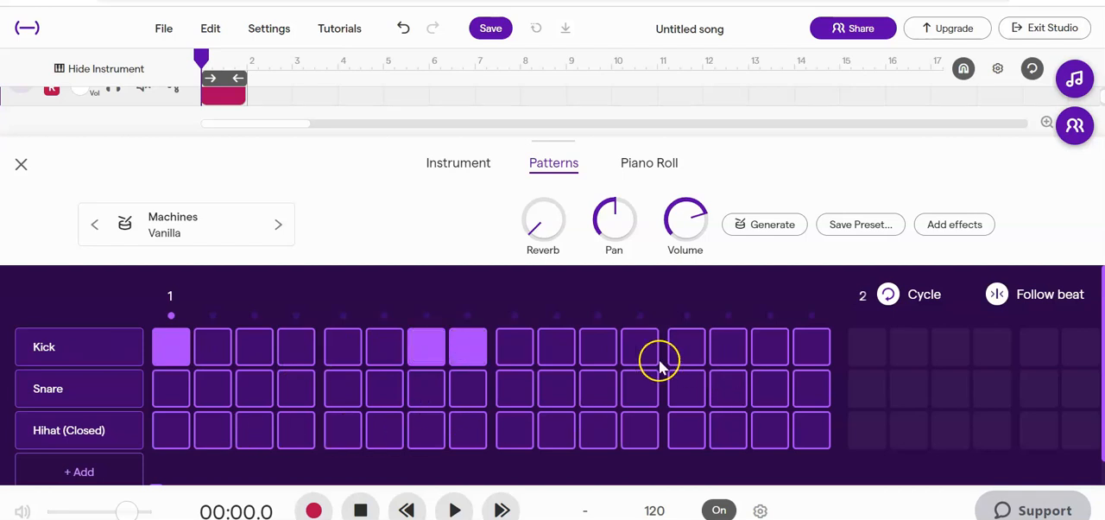
left_click(607, 352)
Play the beat loop with the metronome off and place snare hits on steps 5 and 13.
left_click(455, 510)
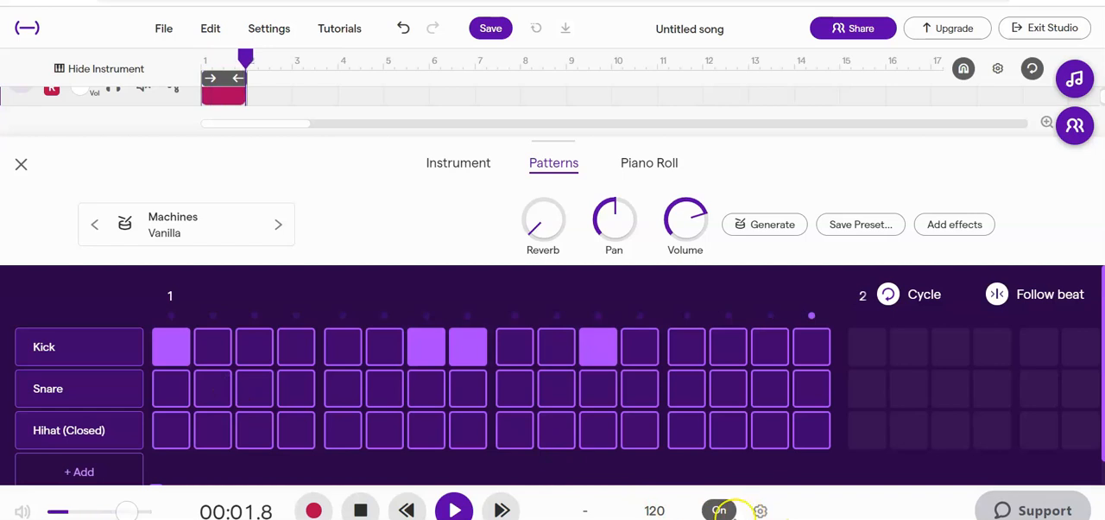
left_click(721, 513)
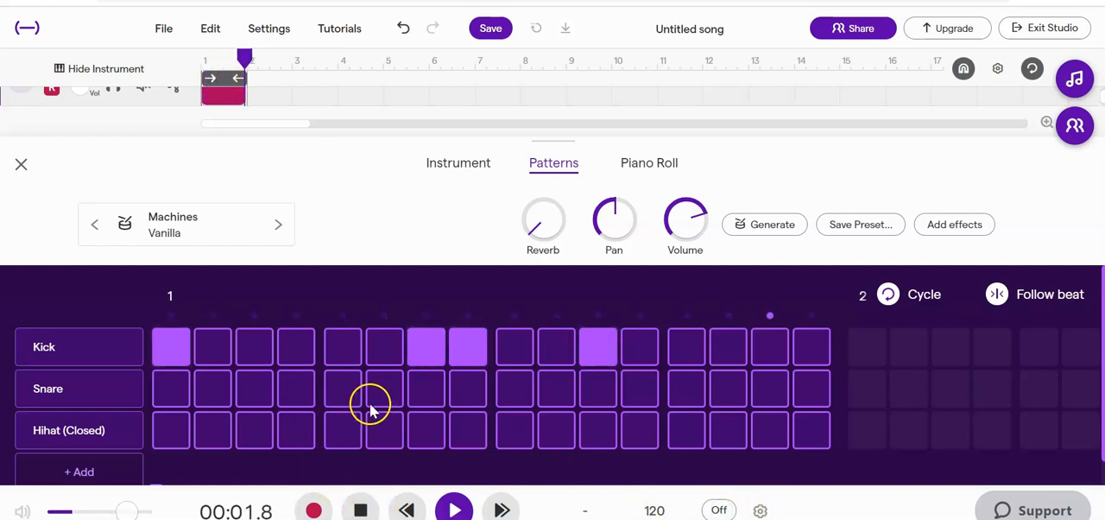
left_click(345, 390)
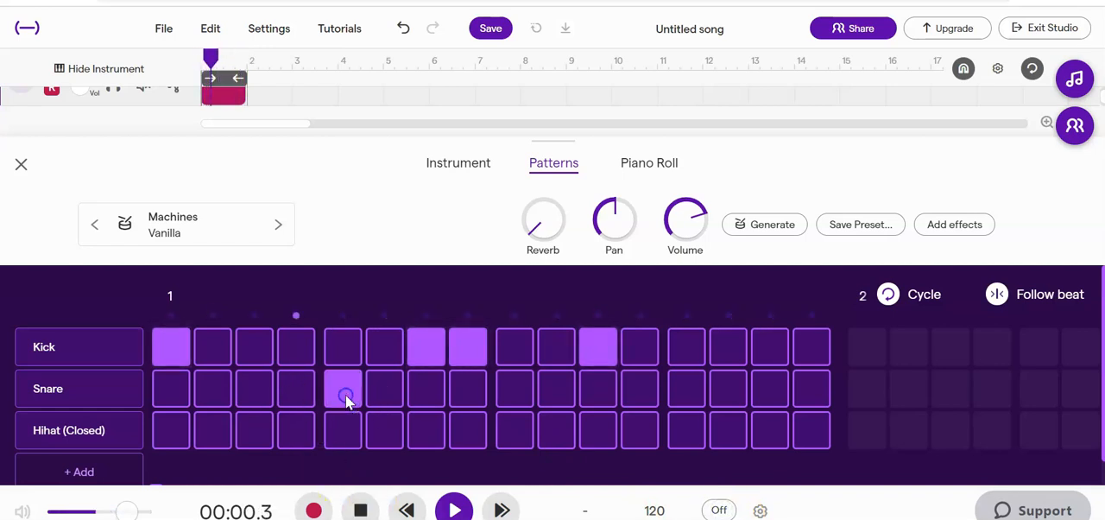
left_click(695, 396)
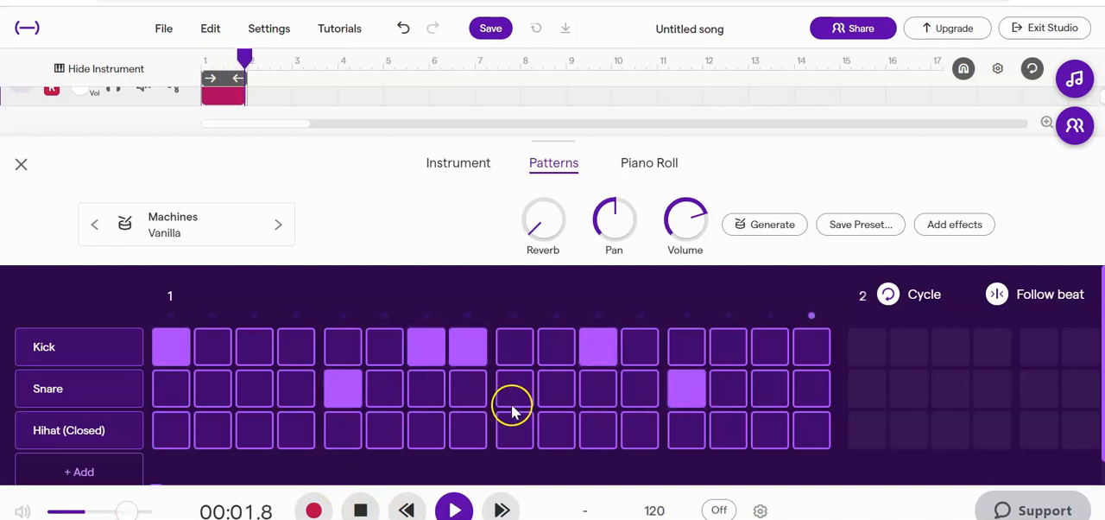
Place closed hi-hat hits on steps 1, 3, 4, 5, 6, 9, 10 and 11.
left_click(166, 439)
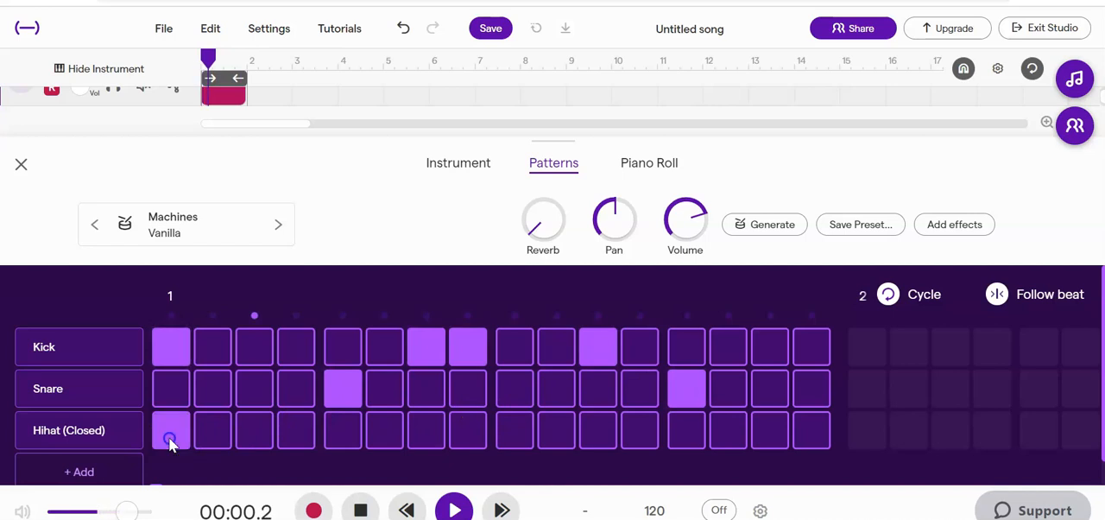
left_click(252, 442)
left_click(296, 439)
left_click(350, 440)
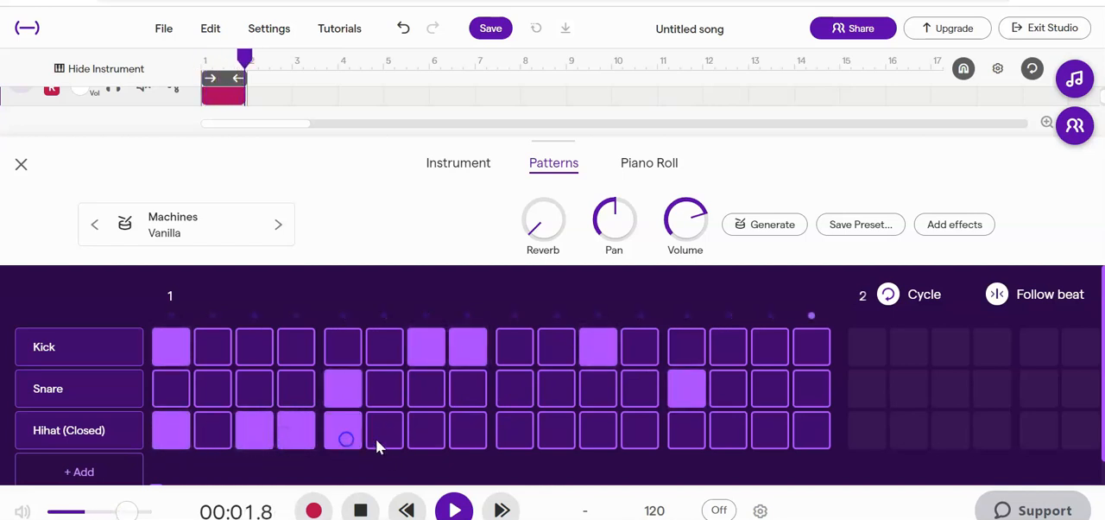
left_click(386, 438)
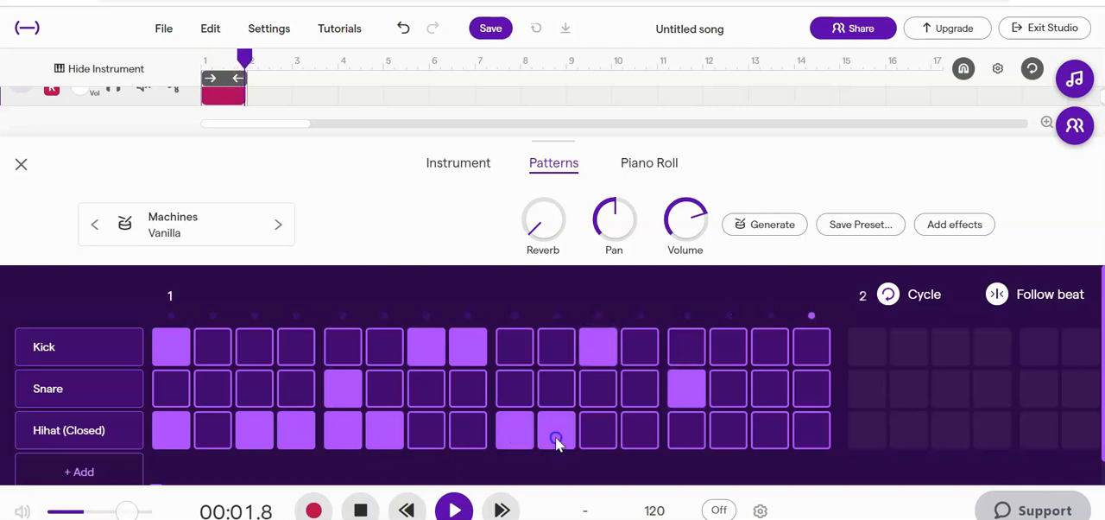
left_click(585, 439)
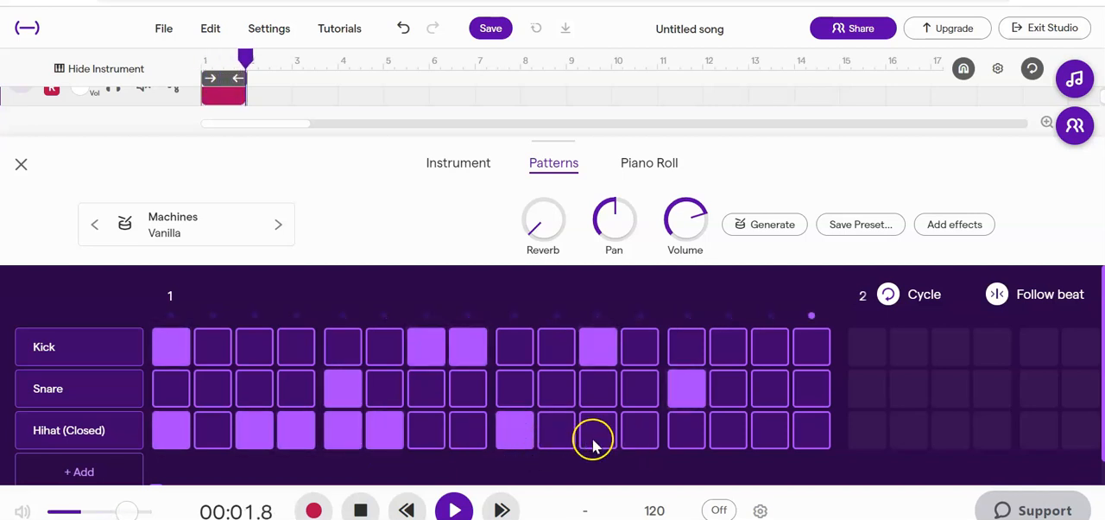
left_click(645, 438)
left_click(570, 440)
left_click(629, 434)
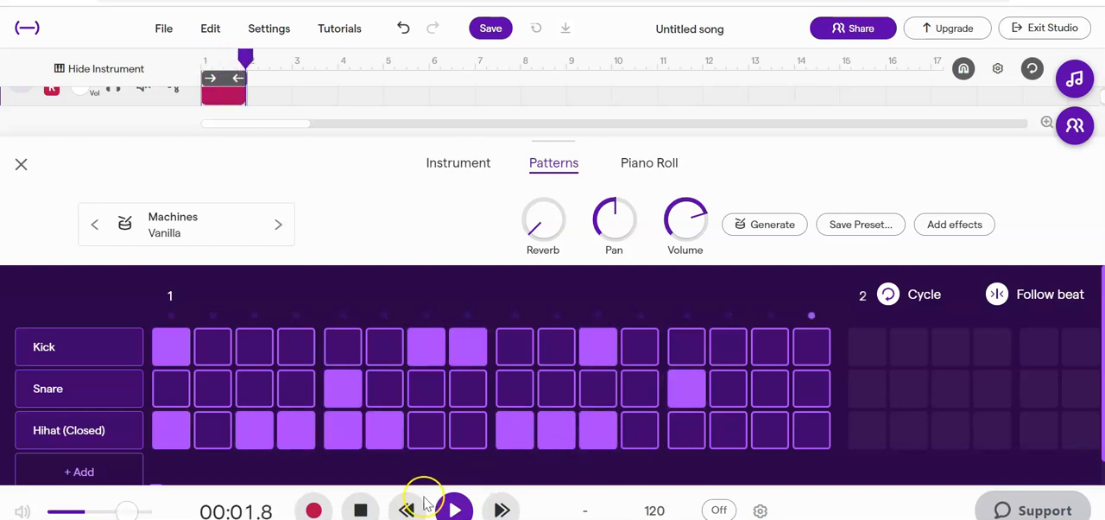
Add a fourth drum row assigned to Crash 3 and place its hit on step 2.
scroll(138, 449, "down", 1)
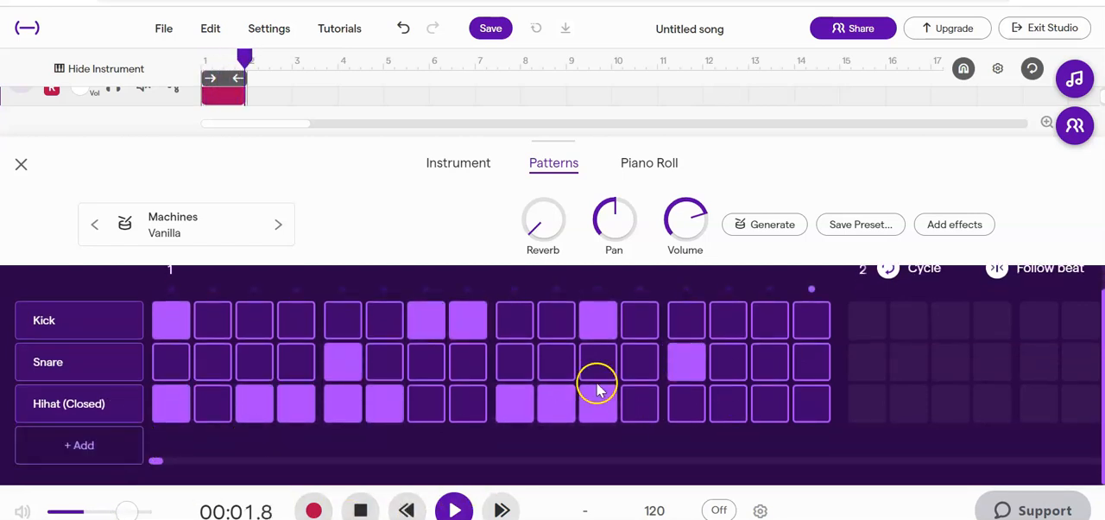
left_click(72, 450)
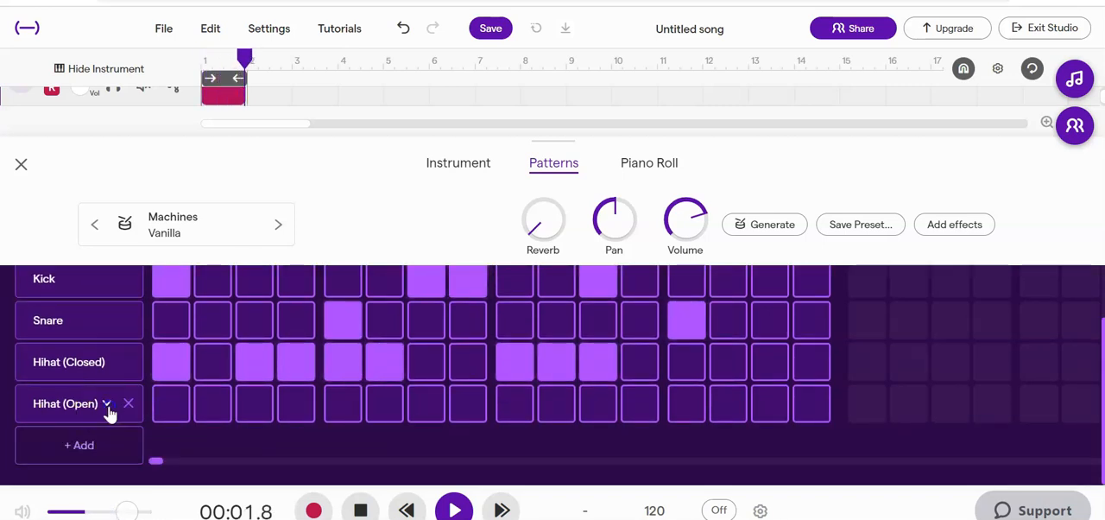
left_click(107, 404)
scroll(169, 424, "down", 2)
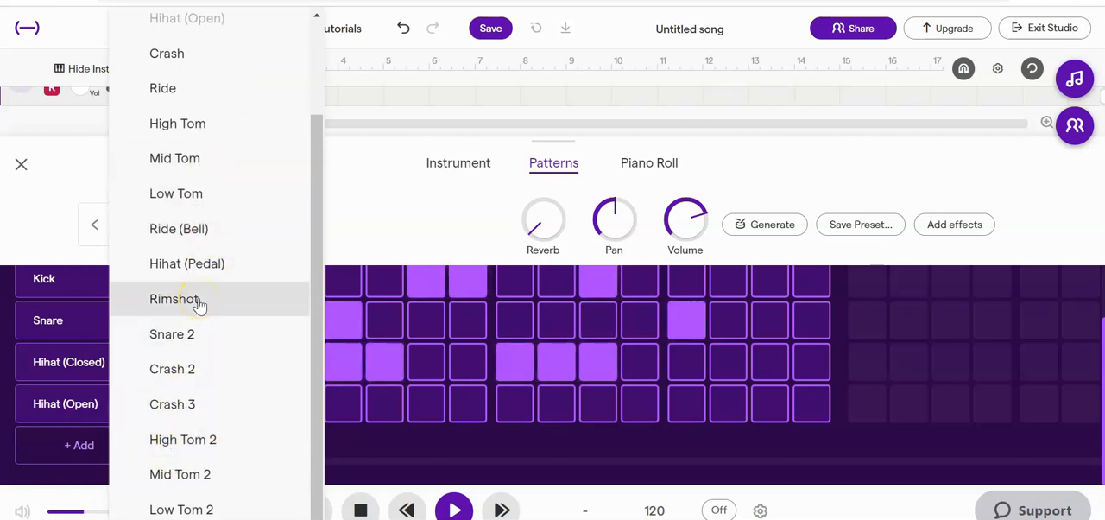
left_click(190, 405)
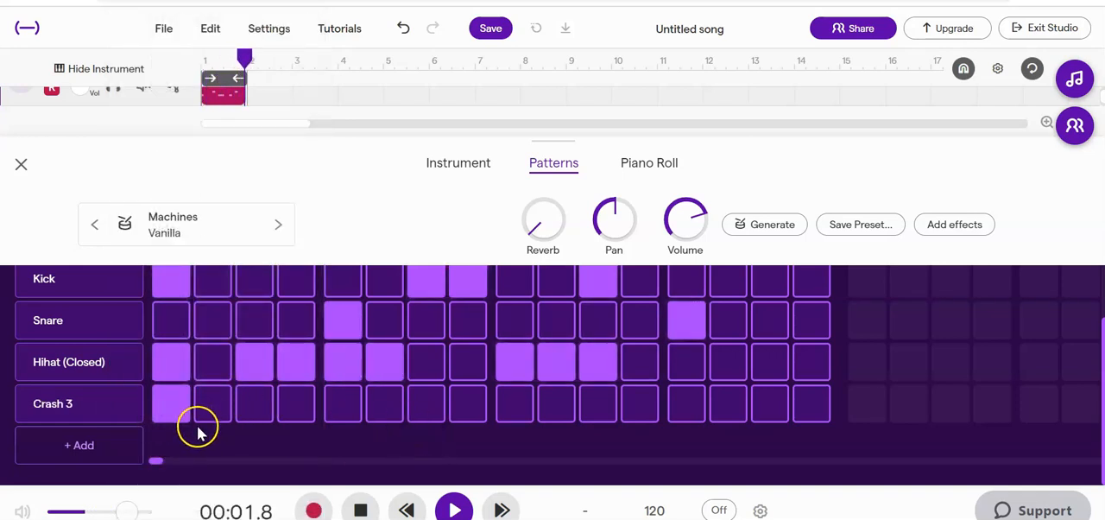
left_click(211, 403)
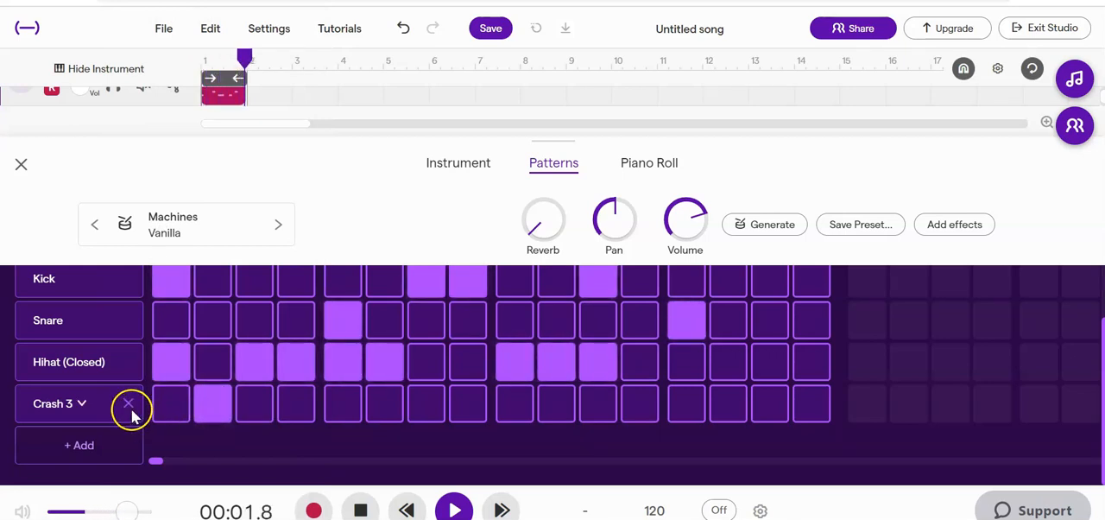
Reassign the fourth drum row to Rimshot and add a Crash 3 row below it.
left_click(80, 403)
left_click(165, 420)
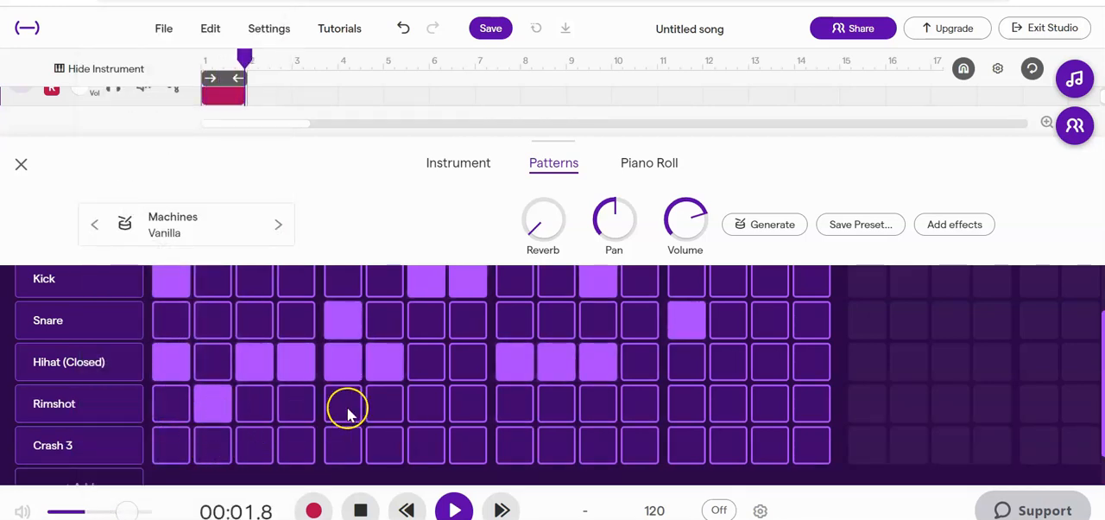
Add Rimshot hits on steps 3, 6, 7, 12 and 13, leaving step 8 empty.
left_click(259, 412)
left_click(425, 411)
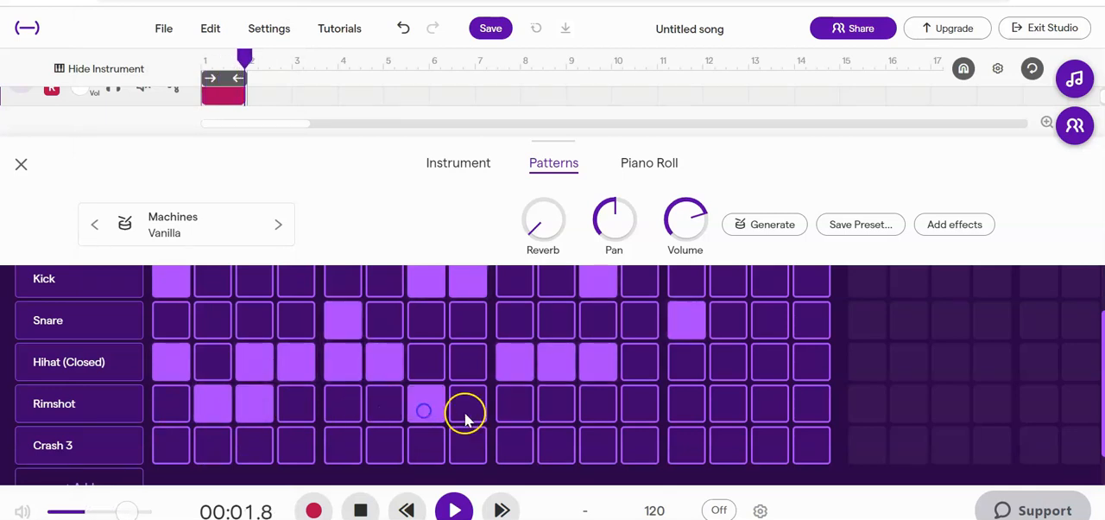
left_click(466, 414)
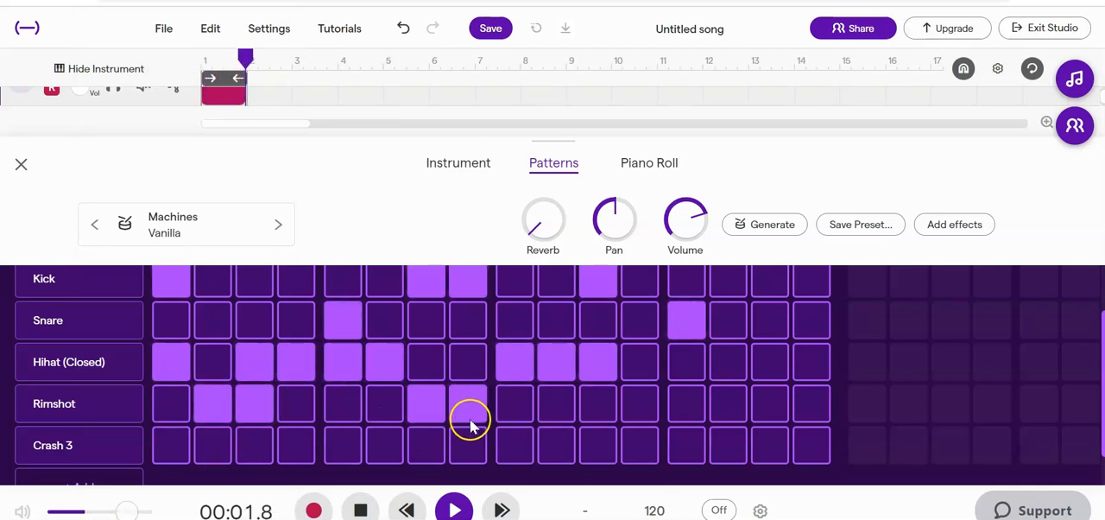
left_click(472, 420)
left_click(390, 407)
left_click(640, 412)
left_click(682, 412)
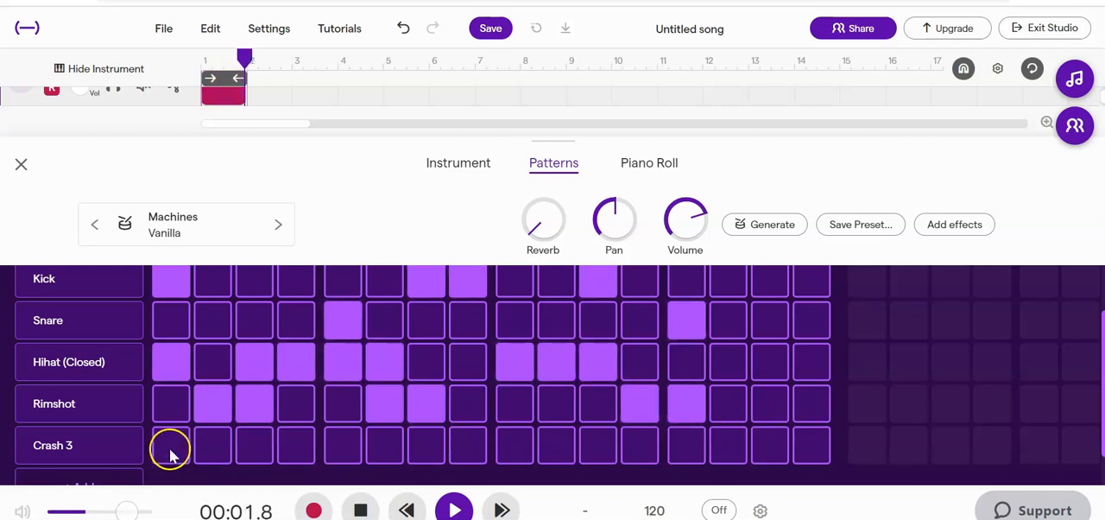
Reassign the fifth drum row to Ride (Bell) and place hits on steps 3, 7, 11 and 15.
left_click(85, 445)
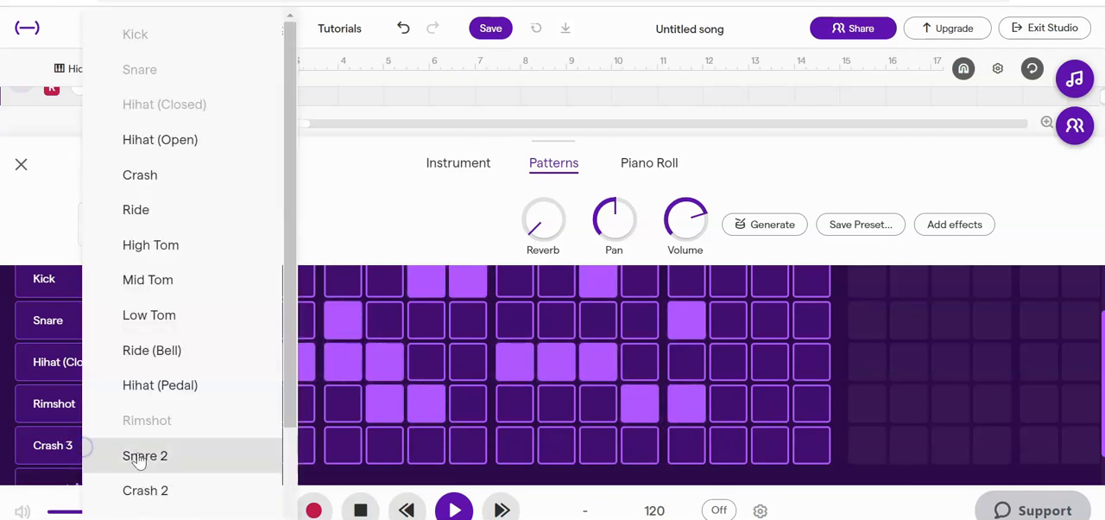
left_click(178, 354)
left_click(250, 445)
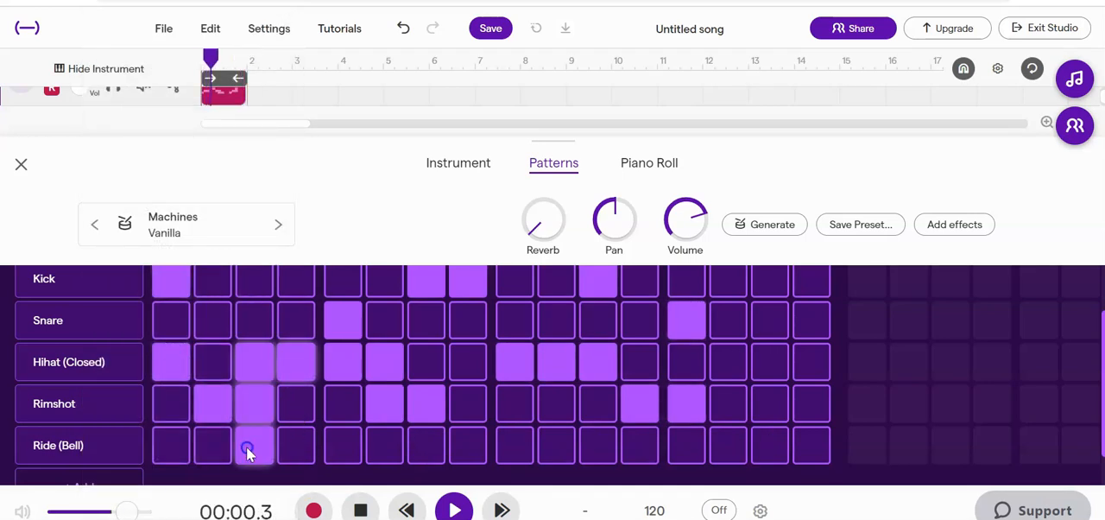
left_click(428, 451)
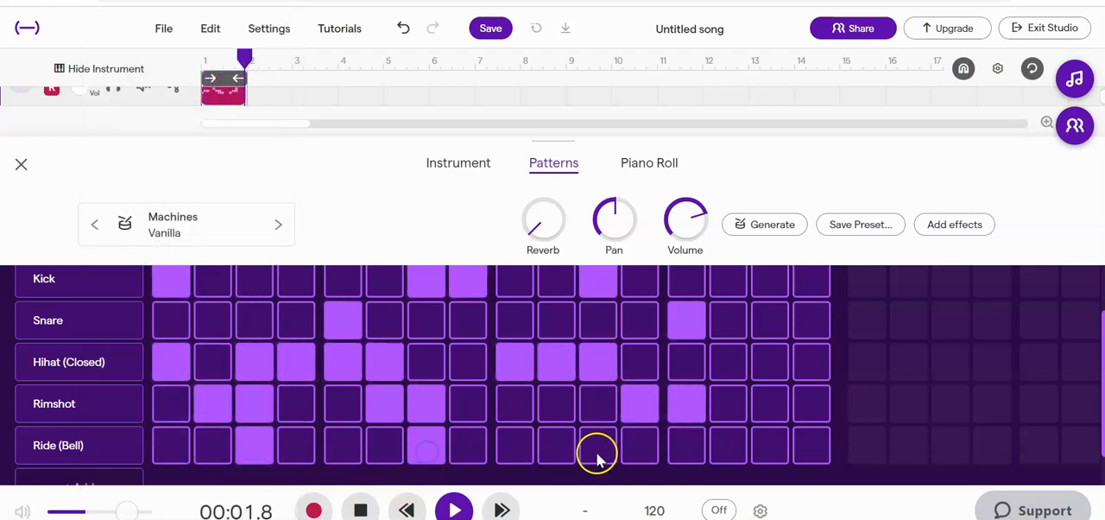
left_click(596, 450)
left_click(770, 450)
Clear the Ride (Bell) hits from steps 3, 7, 11 and 15.
left_click(259, 450)
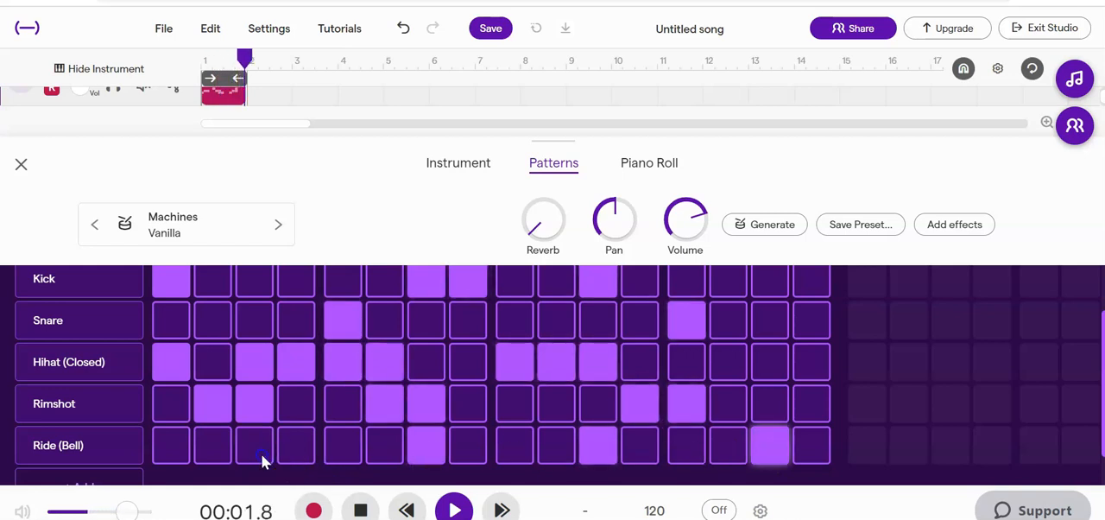
left_click(412, 449)
left_click(604, 453)
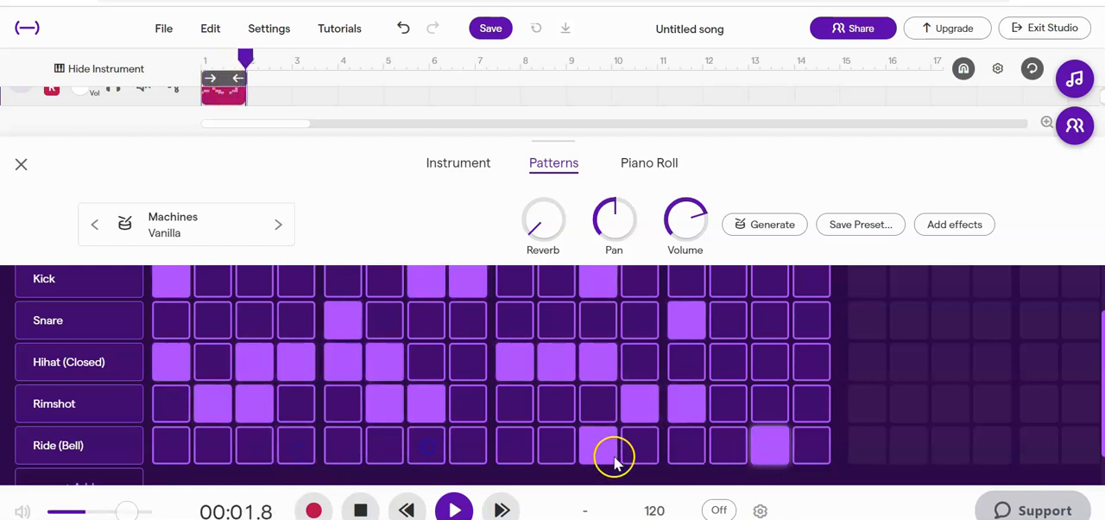
left_click(755, 449)
Reassign the fifth drum row from Ride (Bell) to Ride.
scroll(77, 442, "down", 1)
scroll(77, 442, "down", 1)
left_click(92, 405)
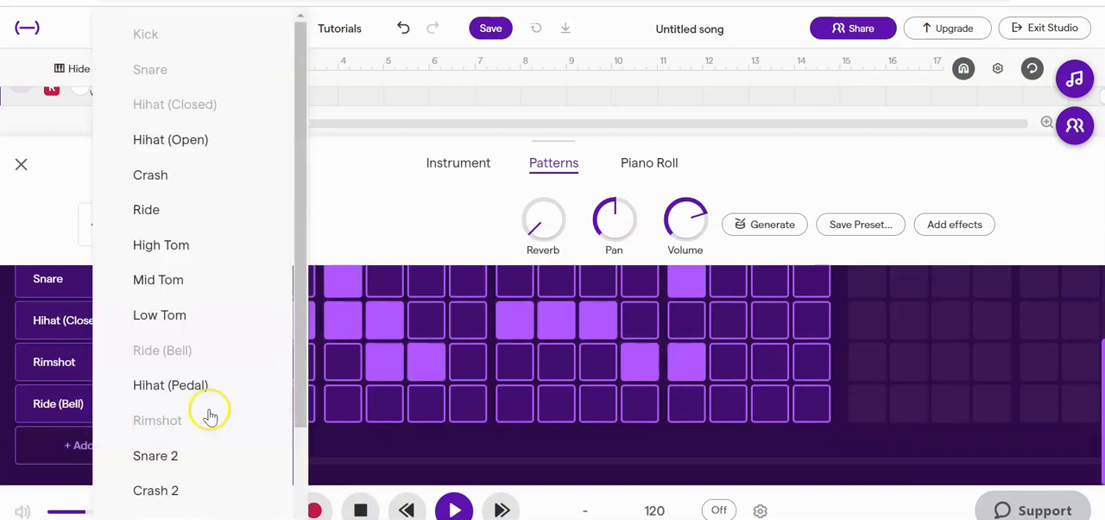
left_click(164, 221)
Try Ride hits on steps 3, 7, 8 and 10, and clear the row's hits.
left_click(255, 405)
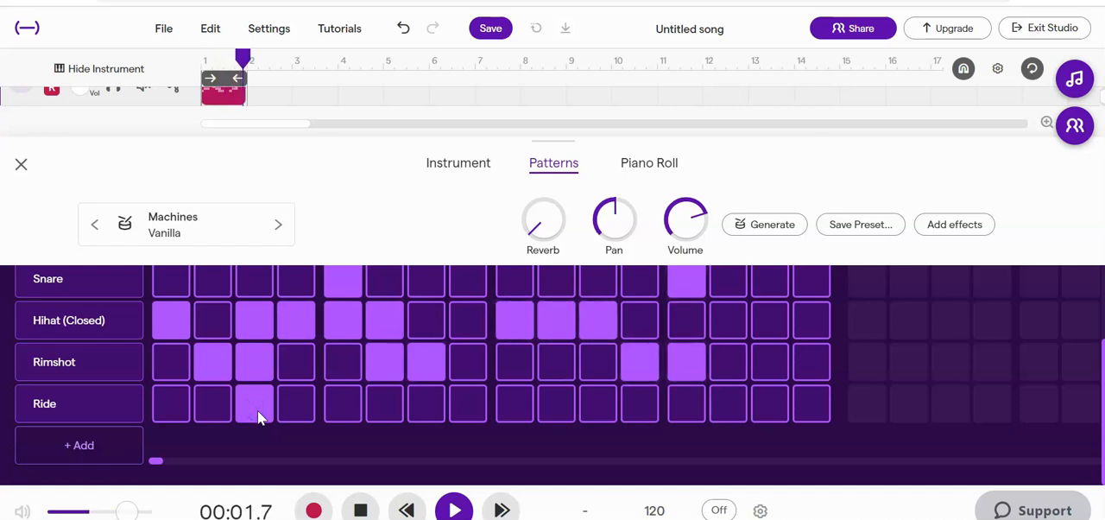
left_click(420, 410)
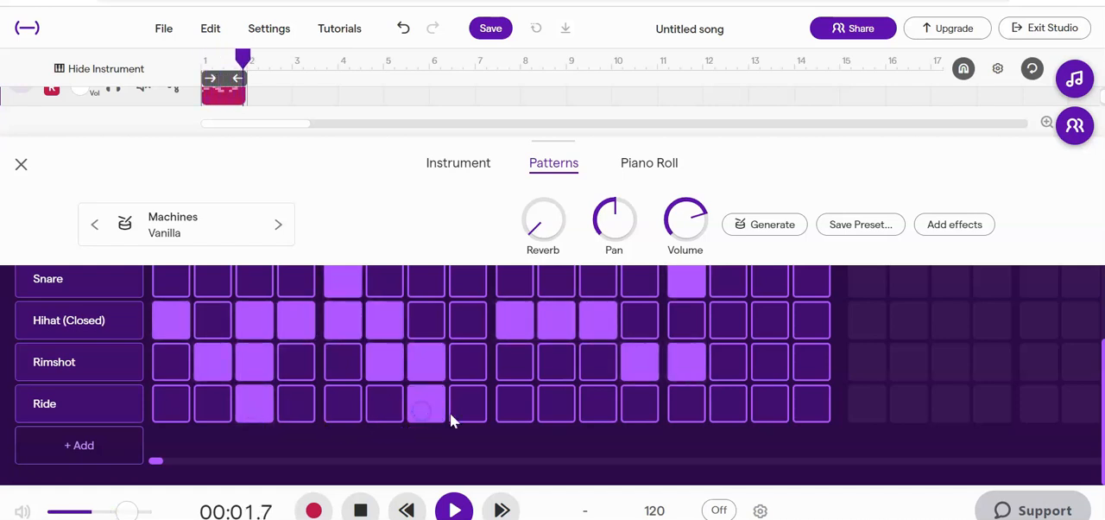
left_click(454, 415)
left_click(260, 416)
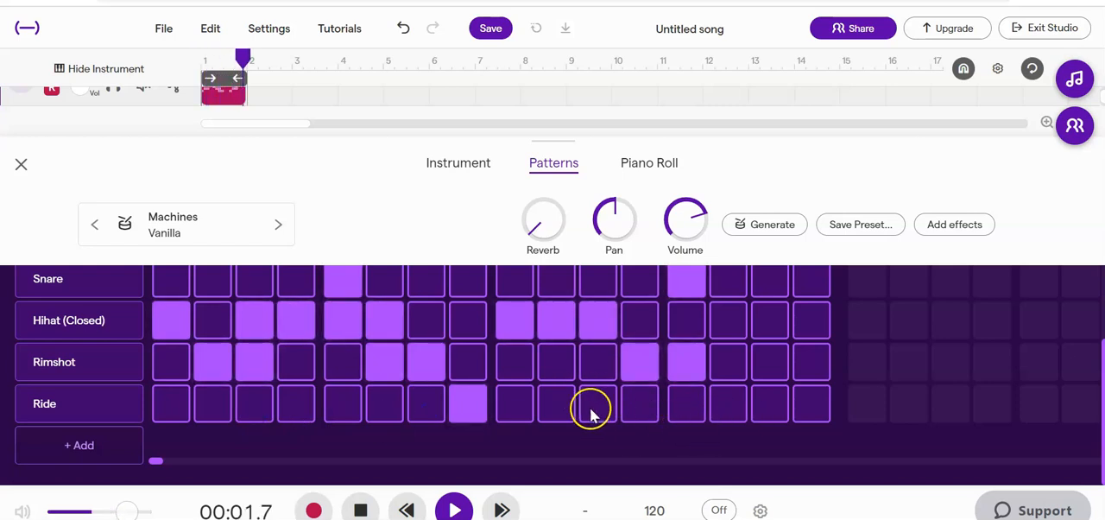
left_click(561, 414)
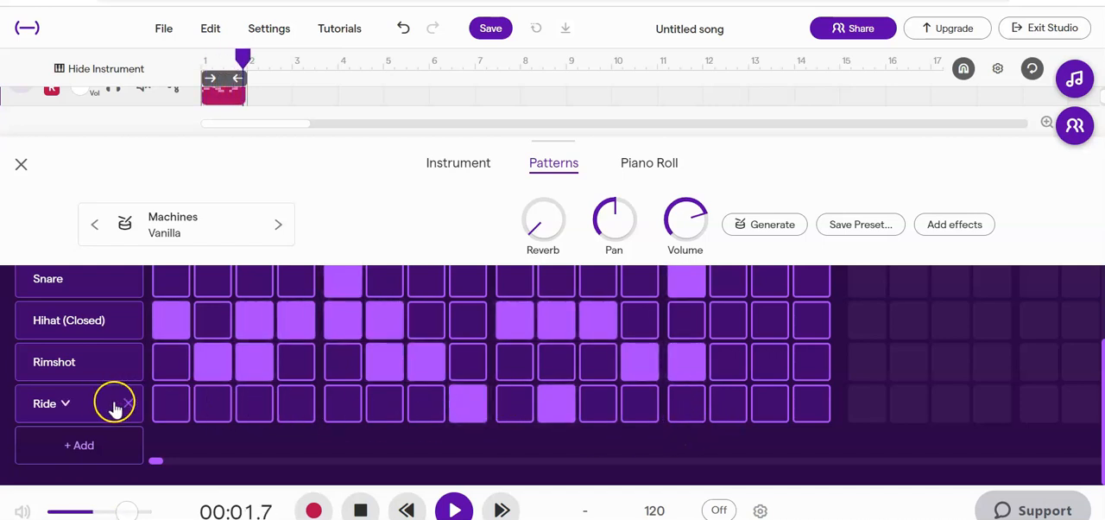
left_click(127, 404)
Stop playback and review the drum pattern across the Kick, Snare, Hihat (Closed), Rimshot and Ride rows.
scroll(370, 437, "up", 2)
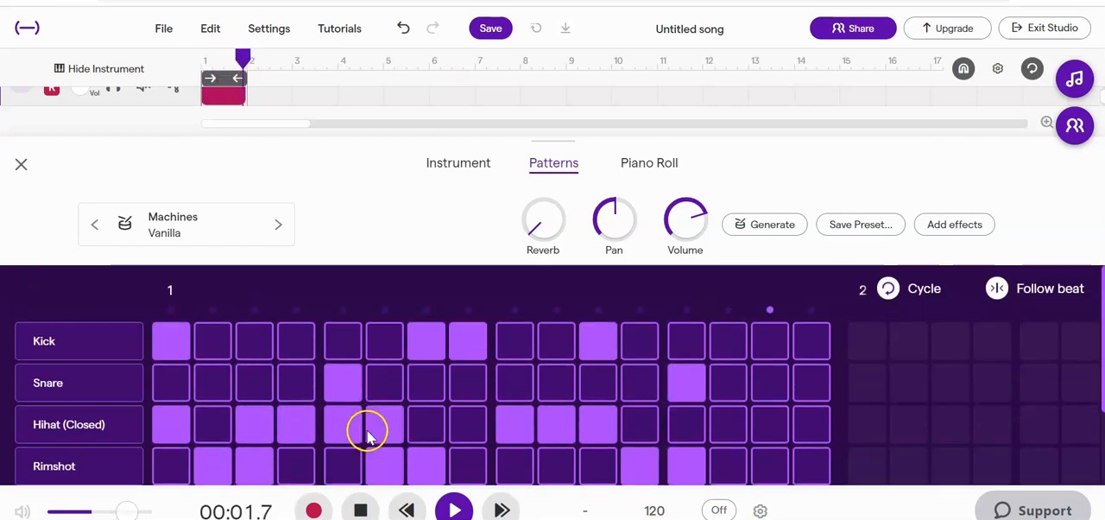
scroll(418, 319, "down", 2)
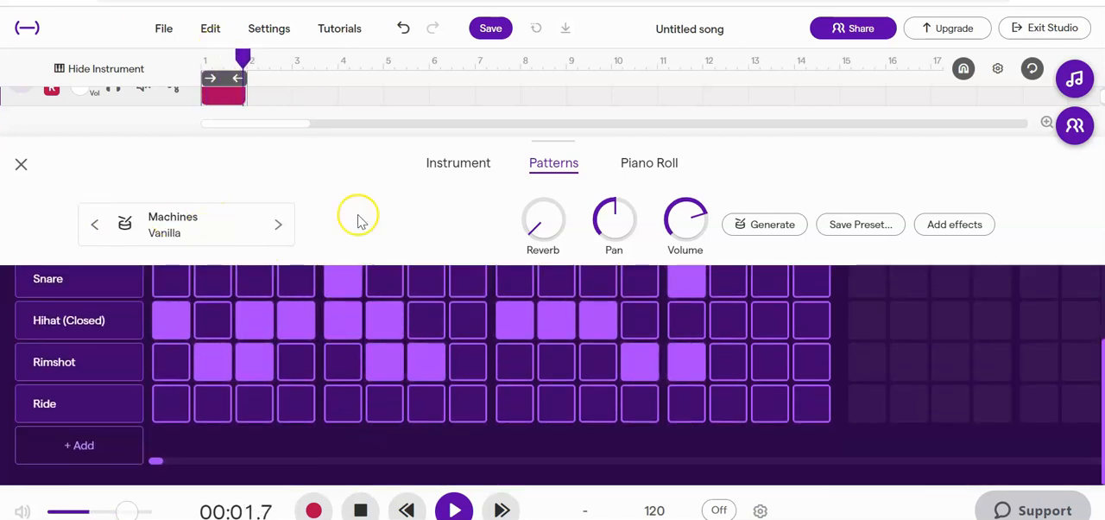
scroll(270, 382, "up", 2)
scroll(265, 383, "down", 2)
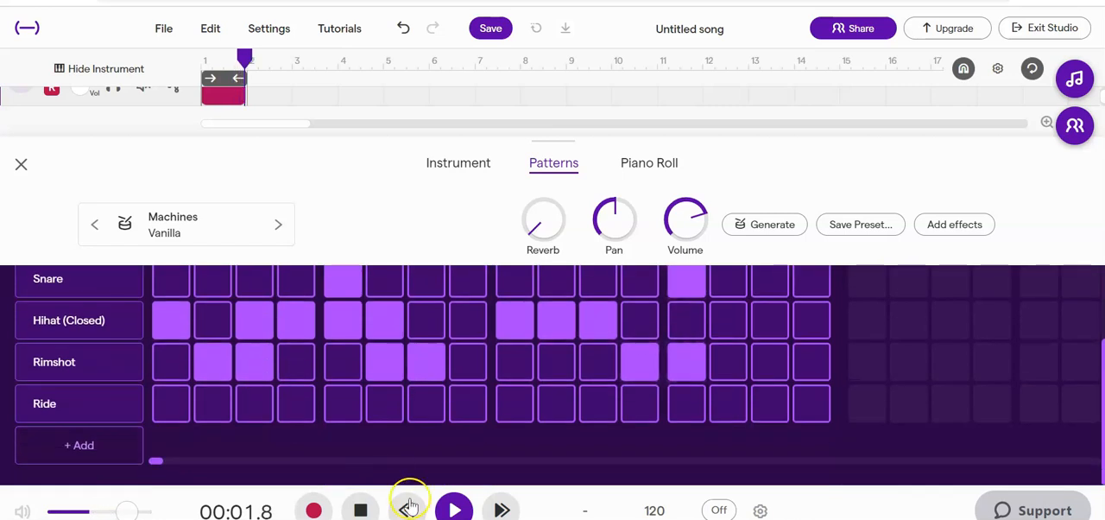
left_click(346, 506)
scroll(302, 377, "up", 3)
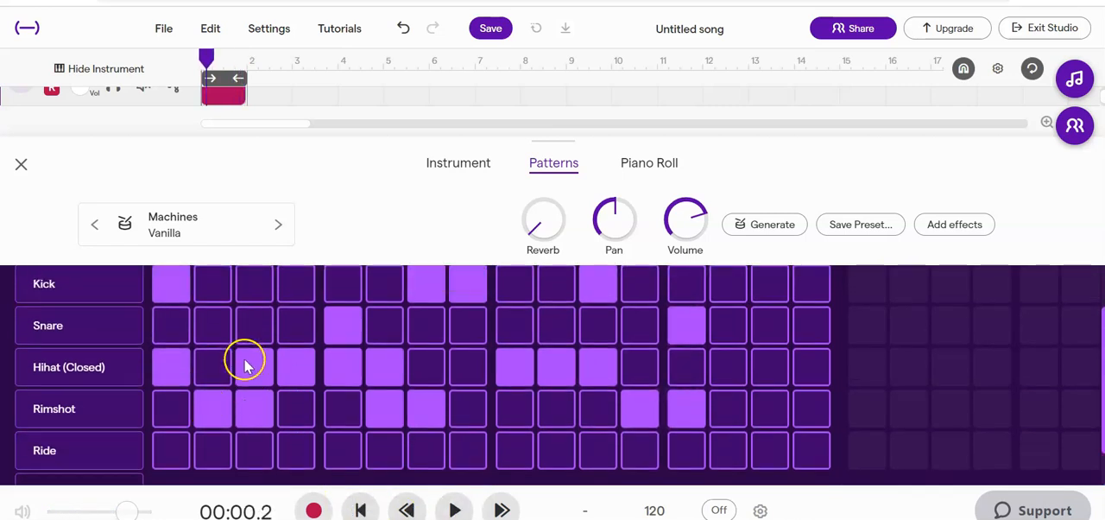
scroll(374, 411, "down", 3)
mouse_move(134, 412)
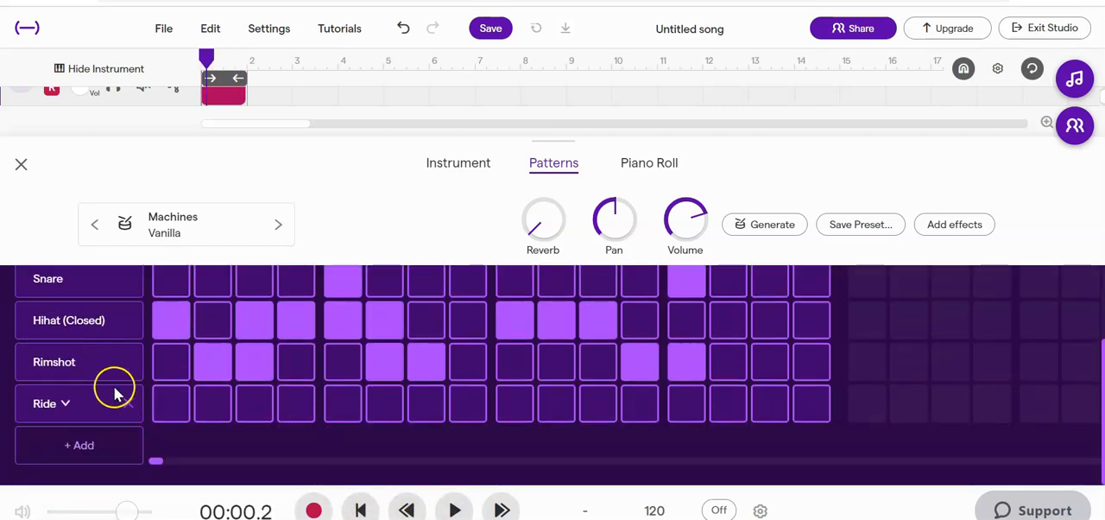
scroll(241, 385, "up", 2)
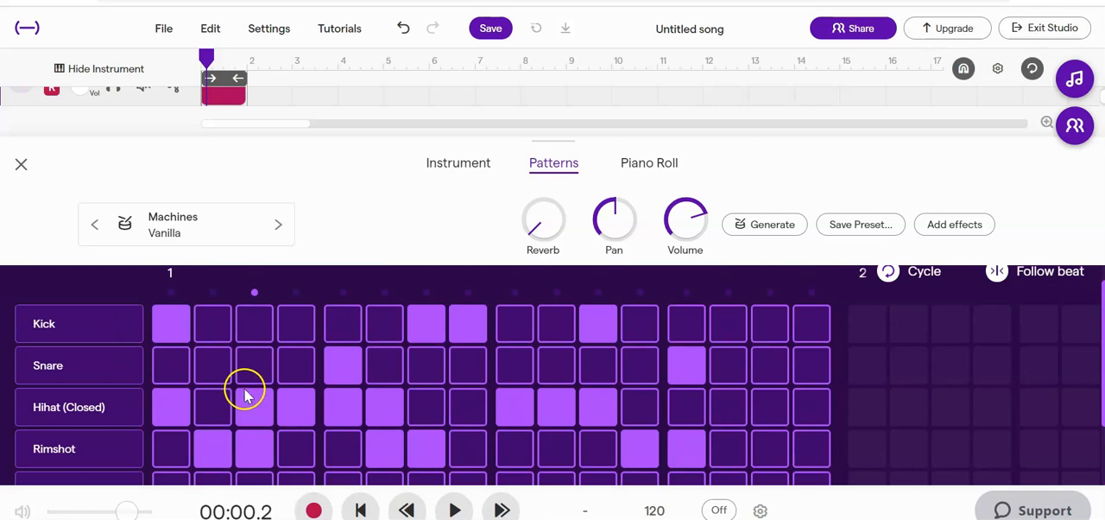
scroll(254, 378, "down", 3)
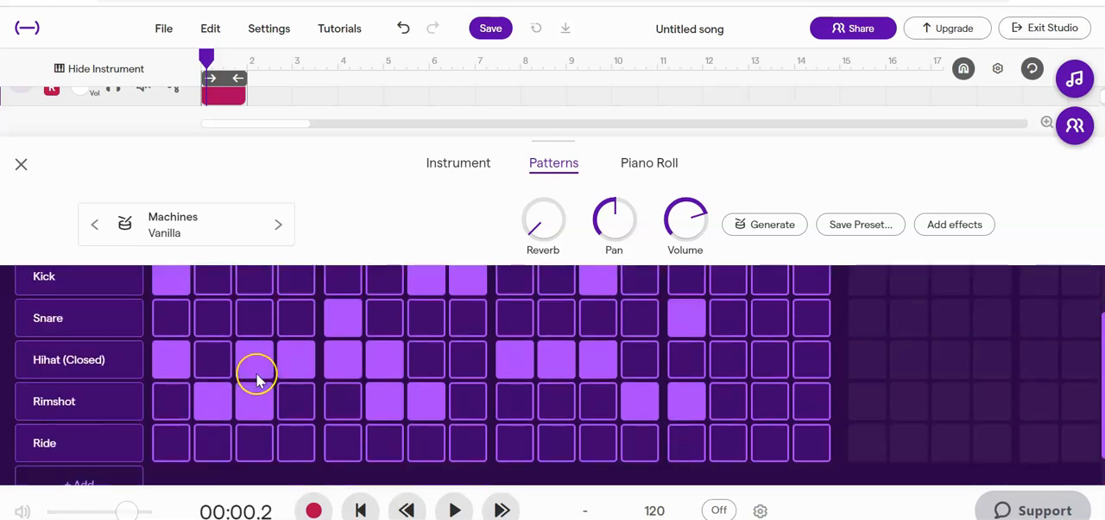
scroll(256, 377, "up", 3)
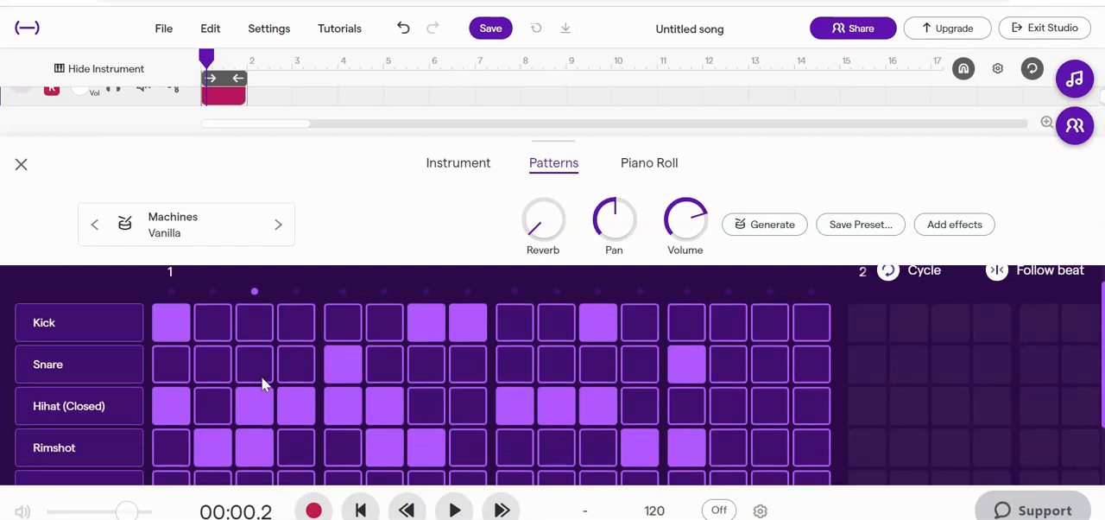
scroll(262, 377, "down", 2)
left_click(350, 320)
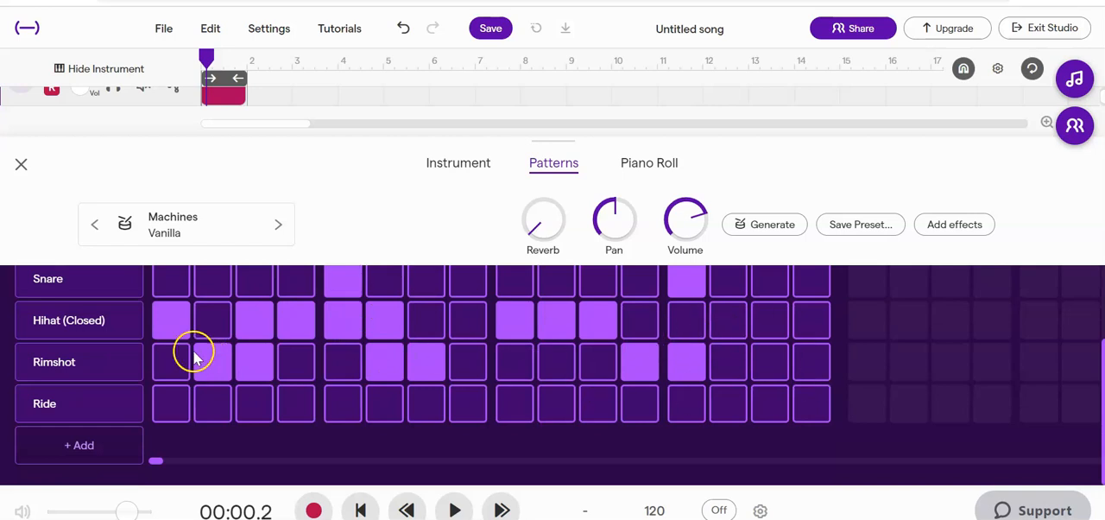
scroll(194, 356, "up", 2)
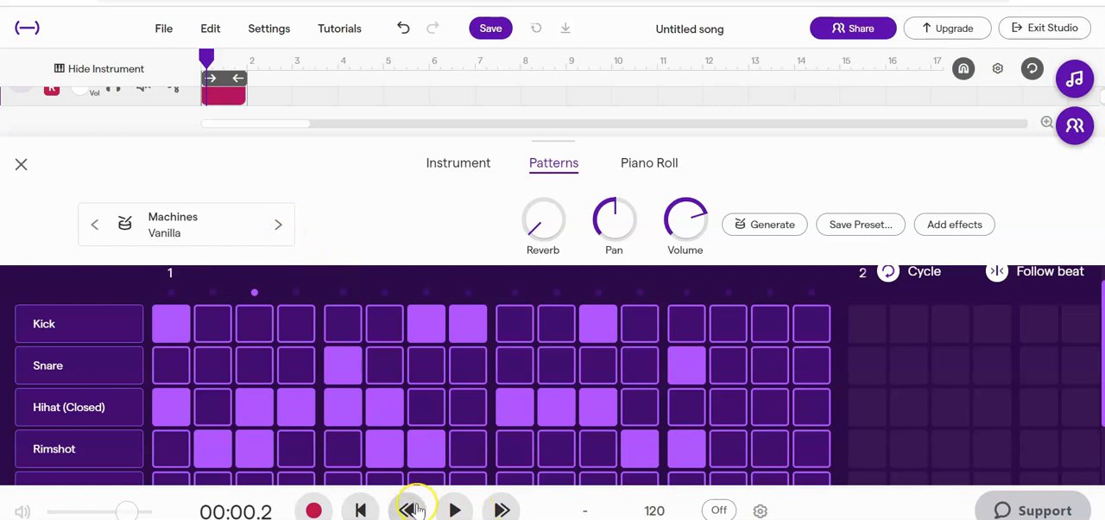
Play the beat and audition successive drum kits, settling on Sticky Jazz.
left_click(456, 511)
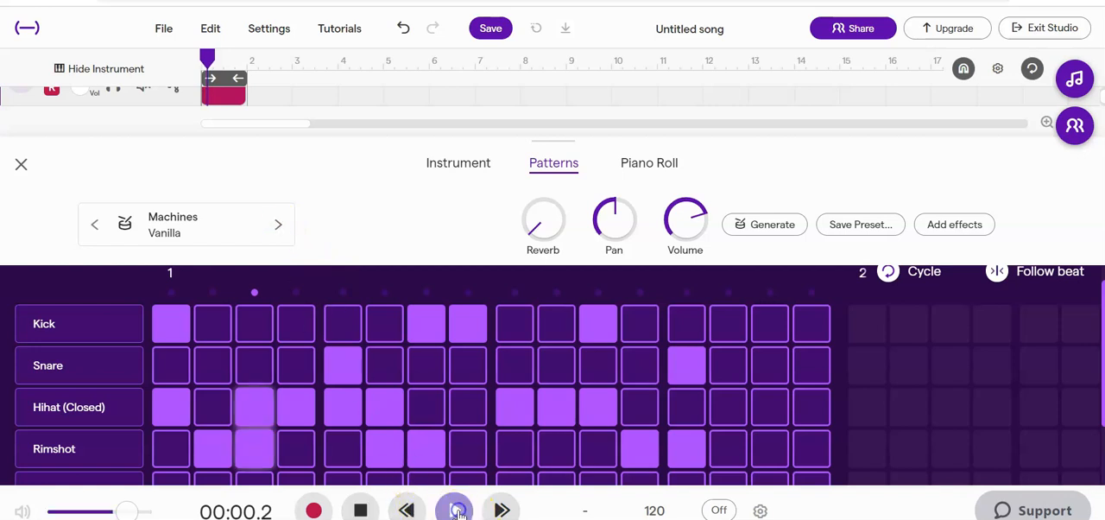
left_click(279, 224)
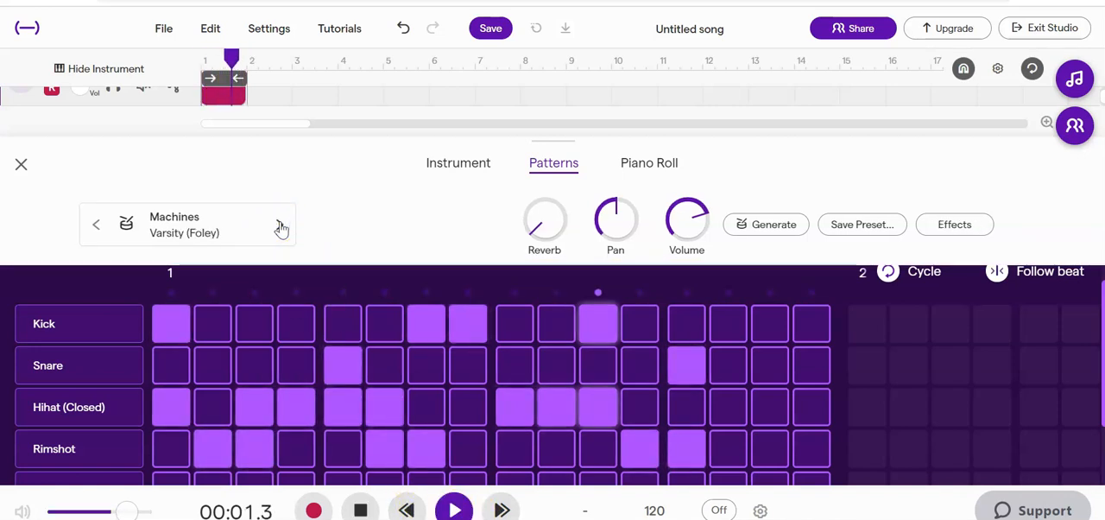
left_click(279, 225)
left_click(280, 225)
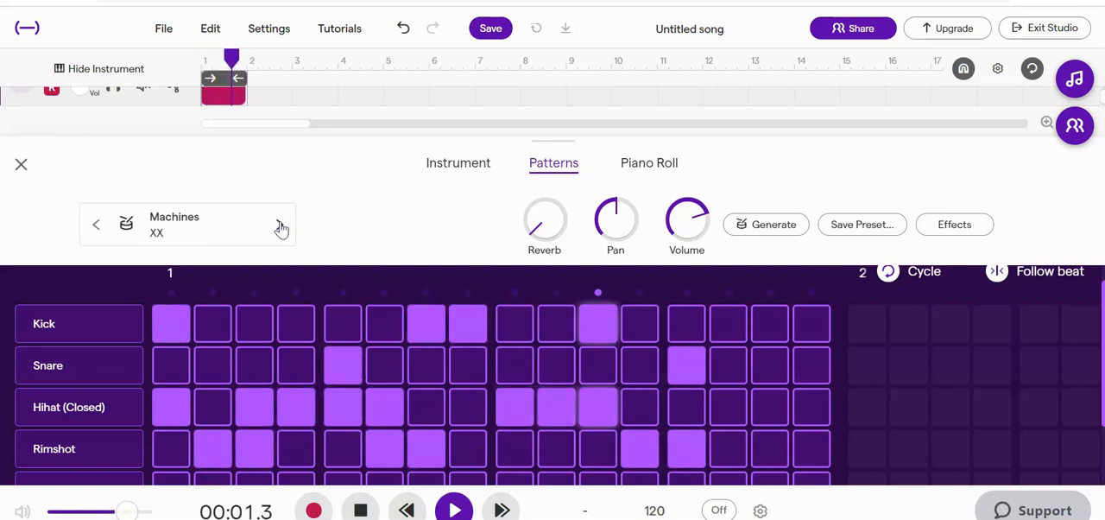
left_click(280, 226)
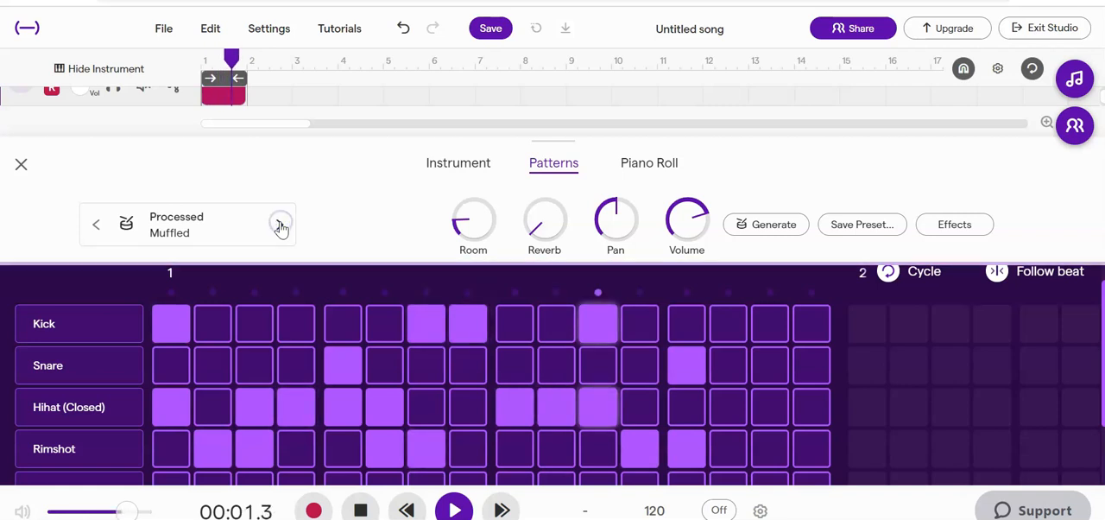
left_click(280, 225)
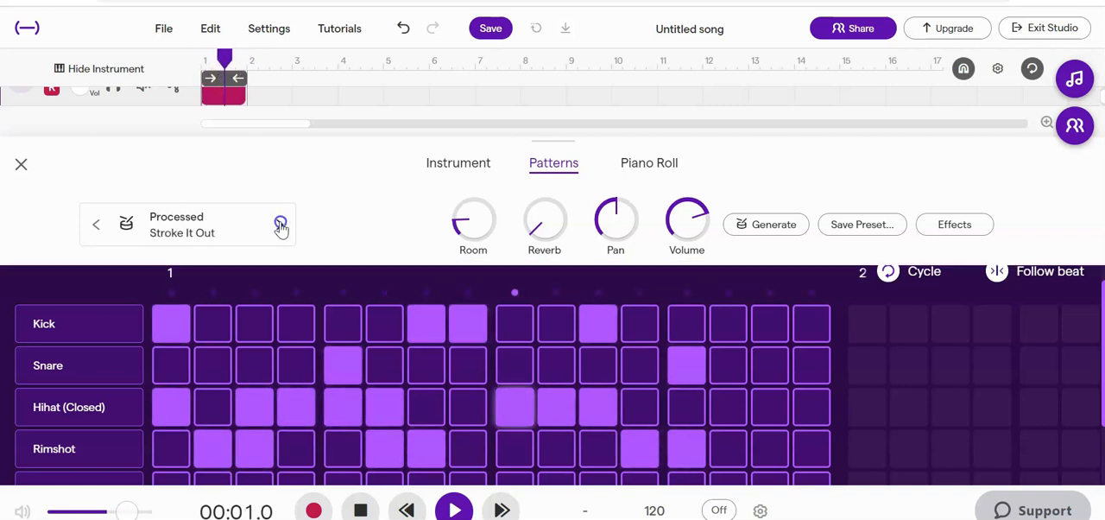
left_click(280, 225)
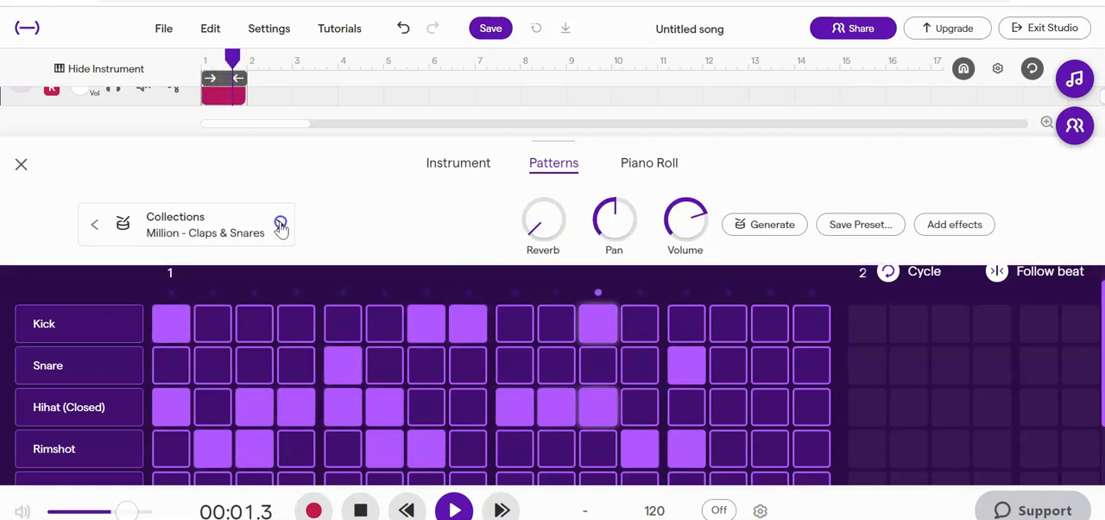
left_click(279, 226)
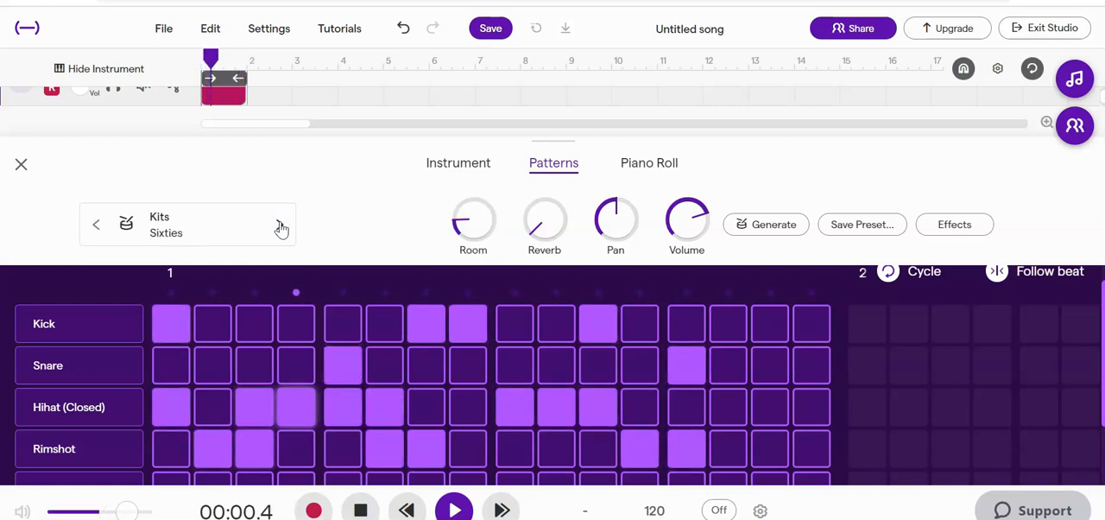
left_click(279, 226)
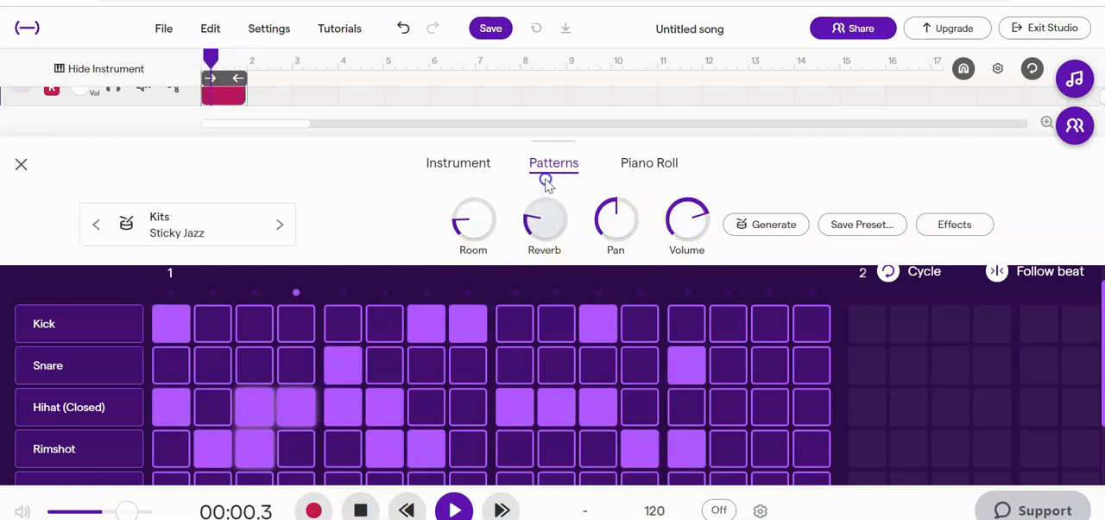
Raise the kit's Room and Reverb to somewhat below midway, stop playback and close the instrument editor.
left_click_drag(473, 227, 481, 178)
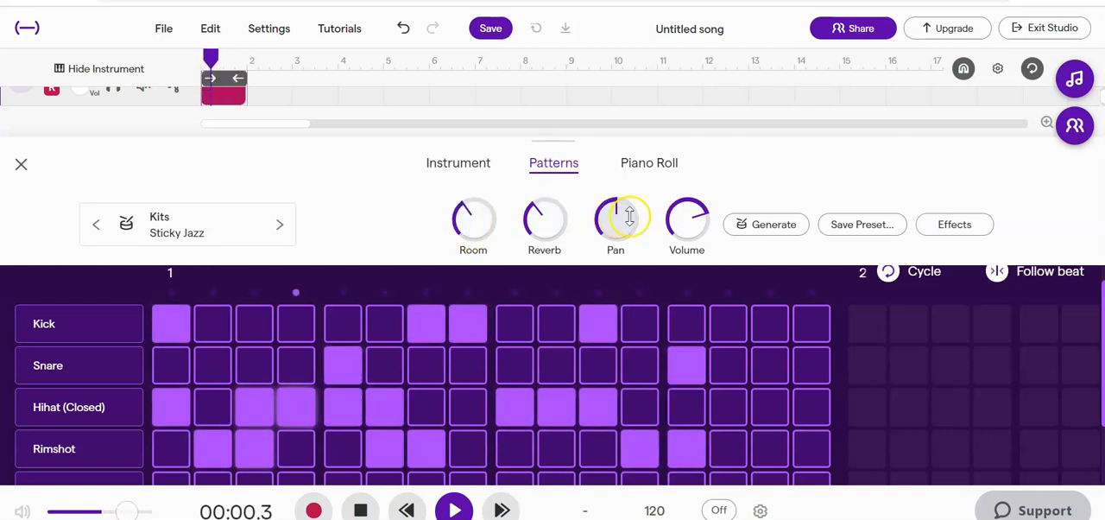
left_click_drag(538, 216, 548, 229)
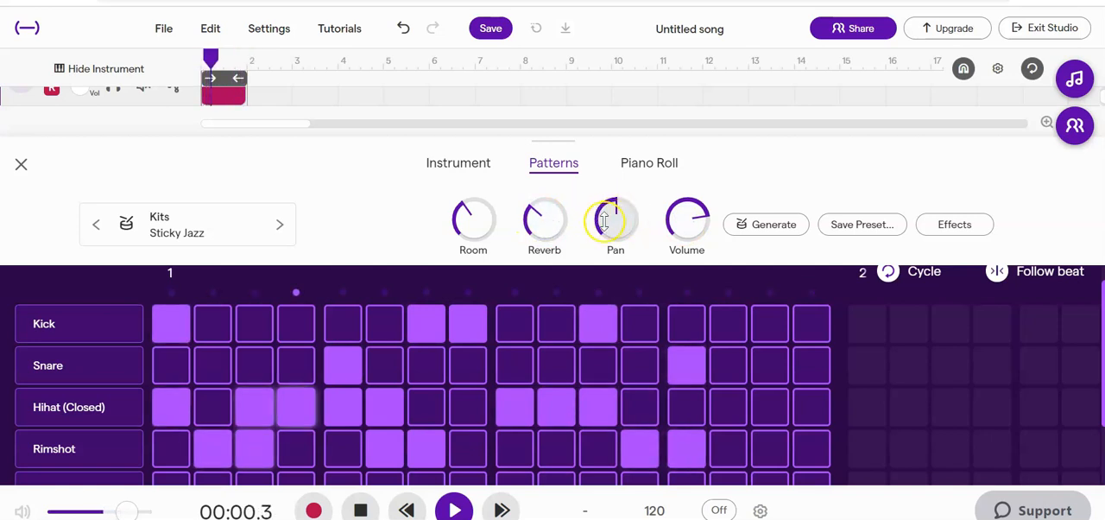
mouse_move(469, 217)
left_mouse_down()
mouse_move(479, 259)
mouse_move(469, 216)
left_mouse_up()
left_click_drag(543, 217, 513, 412)
left_click(358, 510)
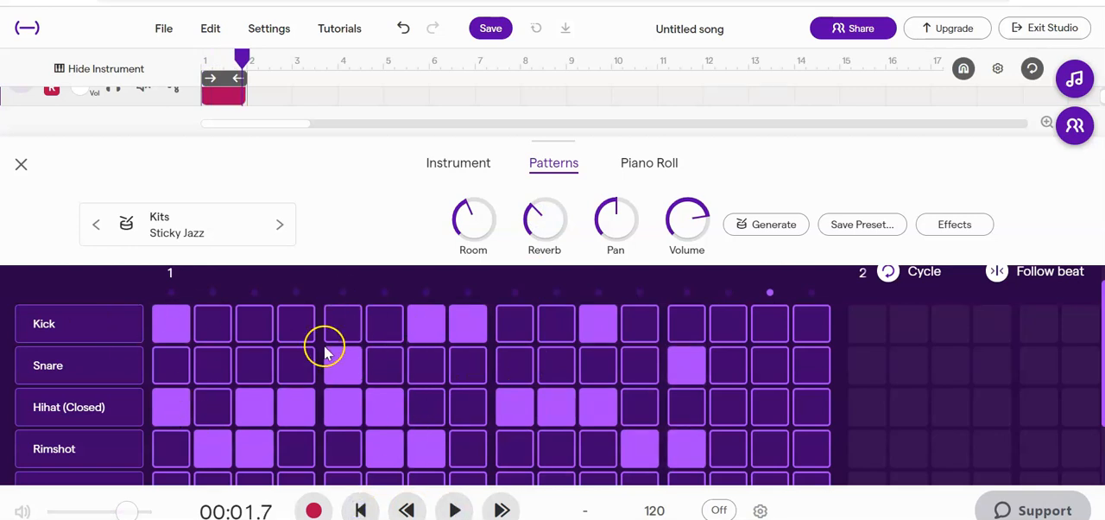
left_click(21, 166)
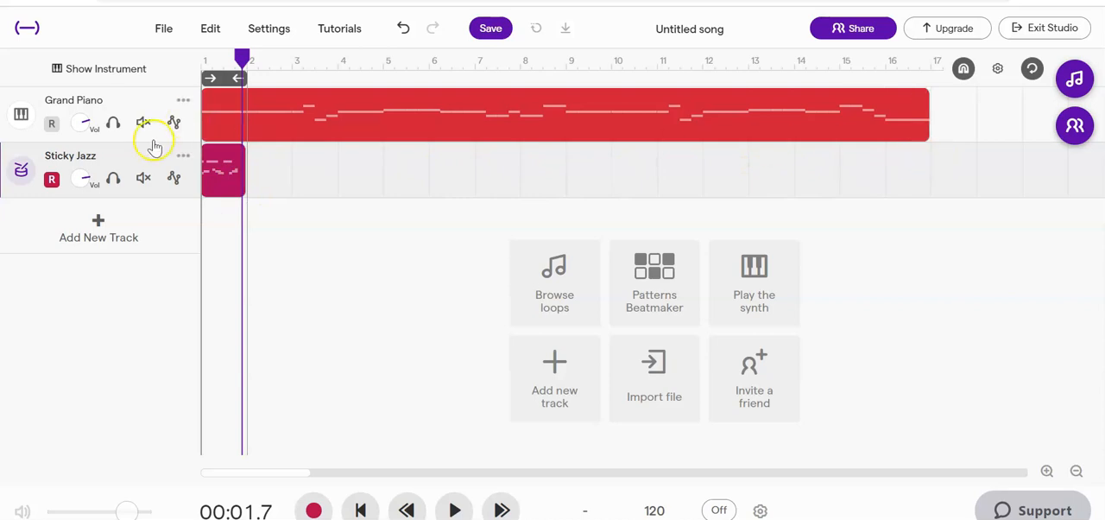
Try extending the drum region past bar 4 by looping it and by lengthening its end, restoring its one-bar length each time.
left_click(238, 152)
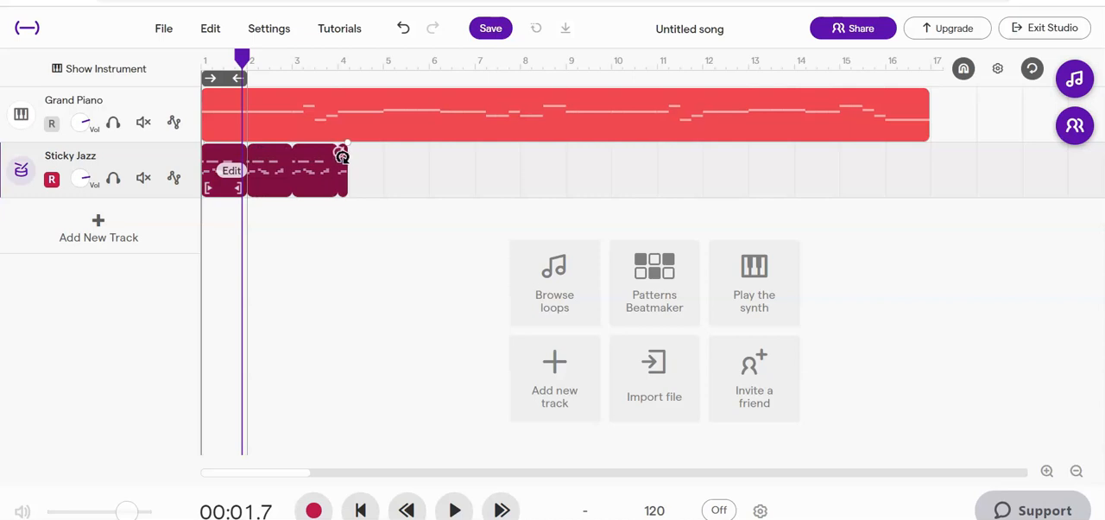
left_click_drag(388, 156, 241, 157)
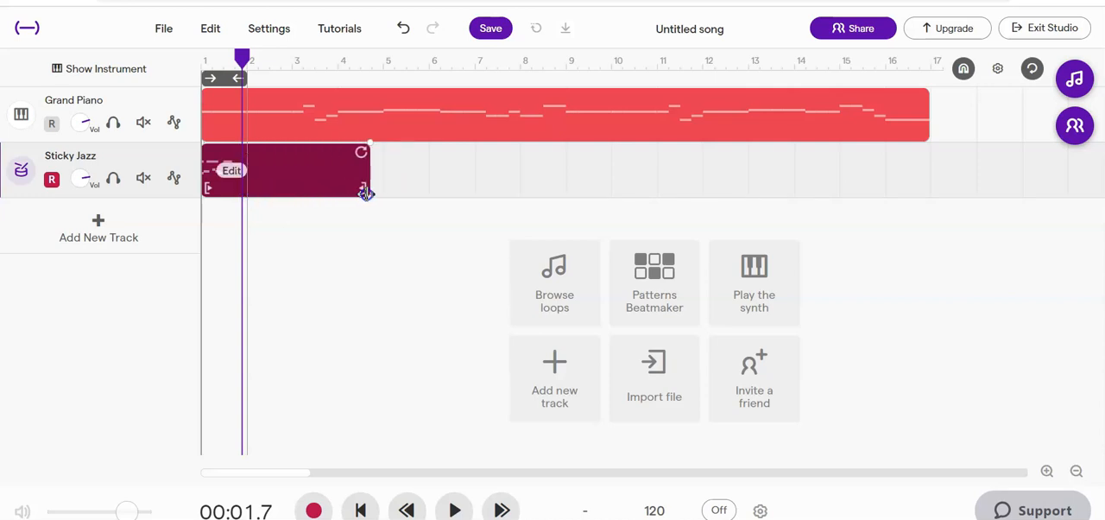
left_click_drag(366, 192, 248, 193)
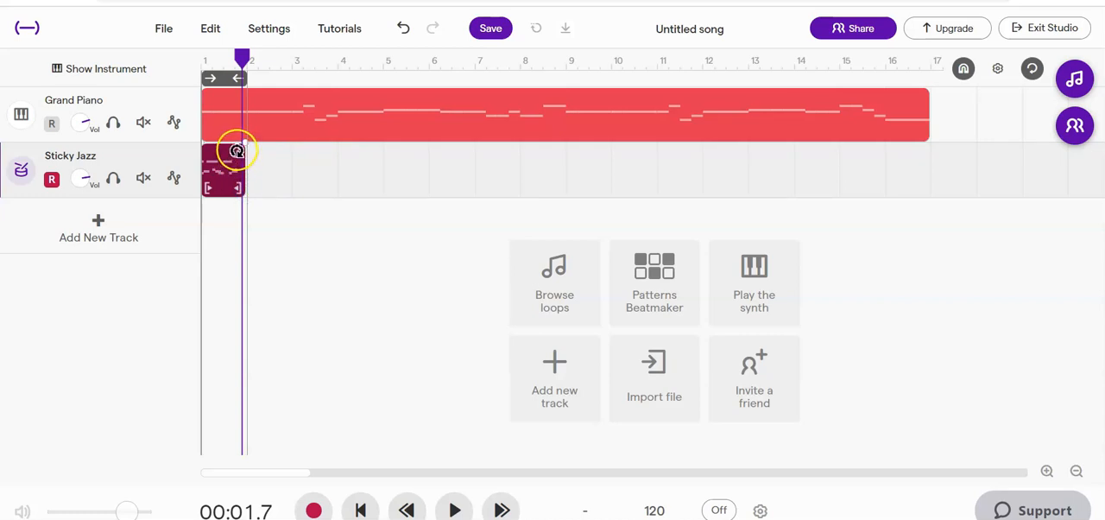
Loop the one-bar Sticky Jazz drum region out to the end of bar 16 and turn cycle playback off.
left_click_drag(302, 153, 911, 167)
left_click(118, 69)
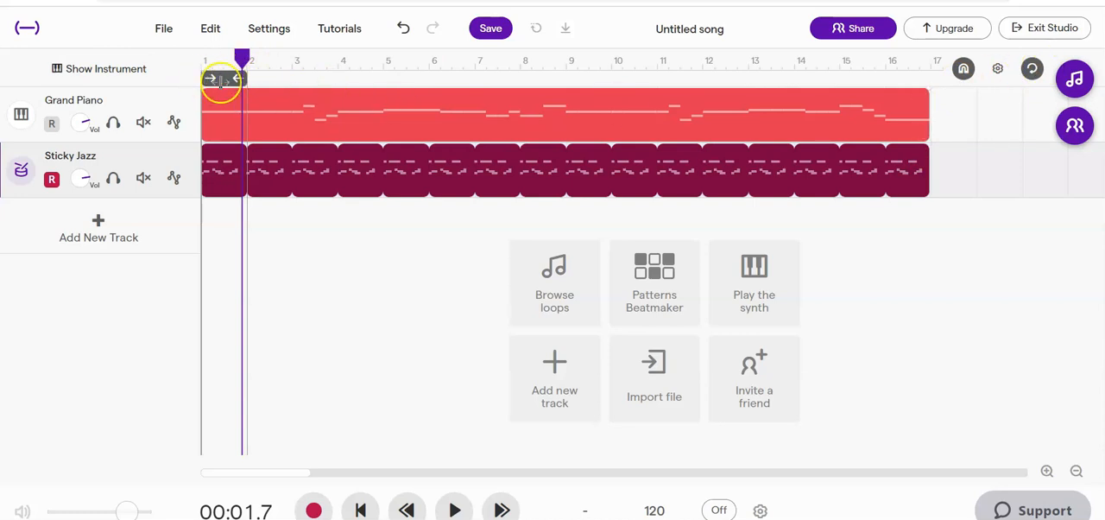
left_click(1026, 75)
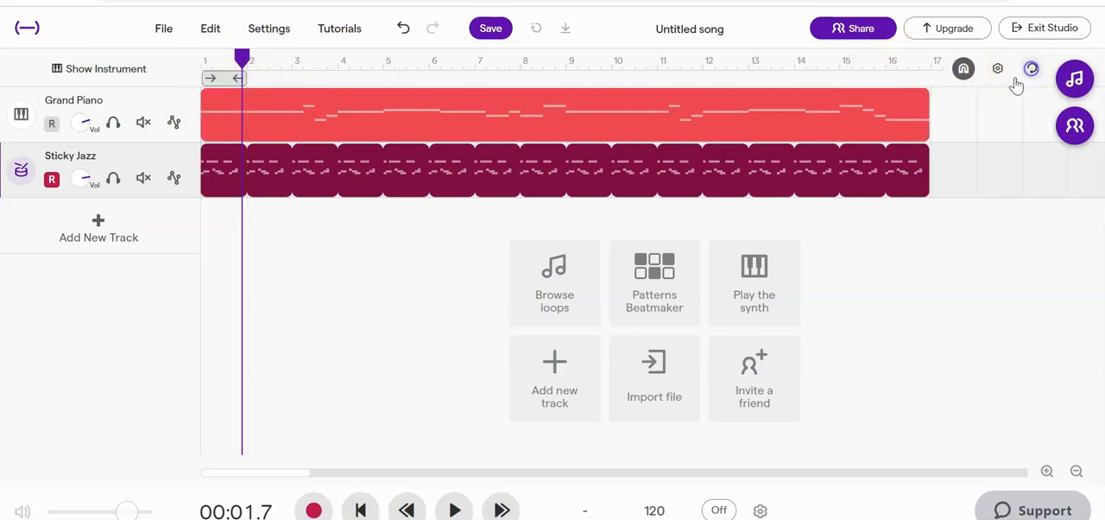
Play the song from the beginning, raise the Sticky Jazz track's volume during playback, and stop.
left_click_drag(243, 61, 189, 61)
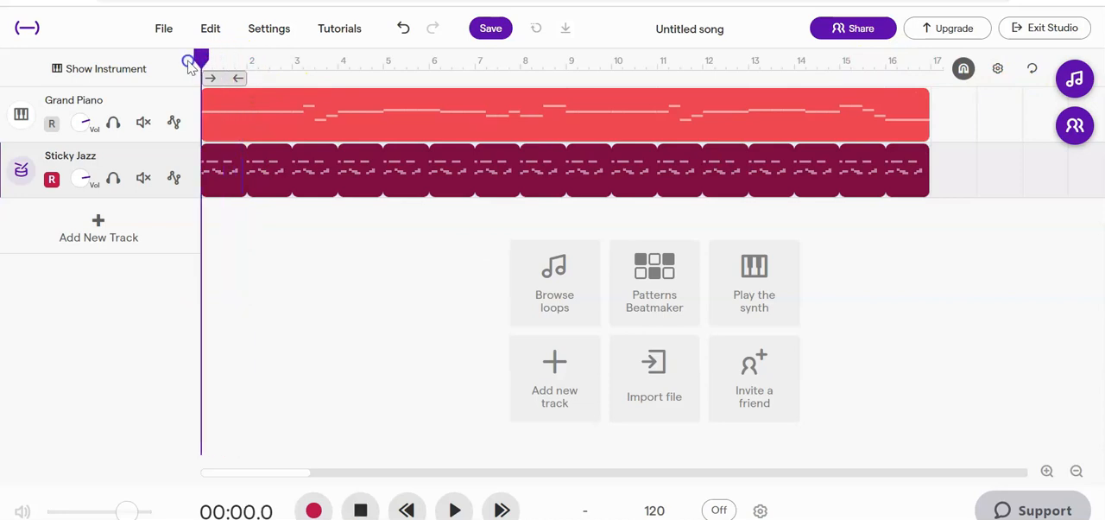
left_click(455, 511)
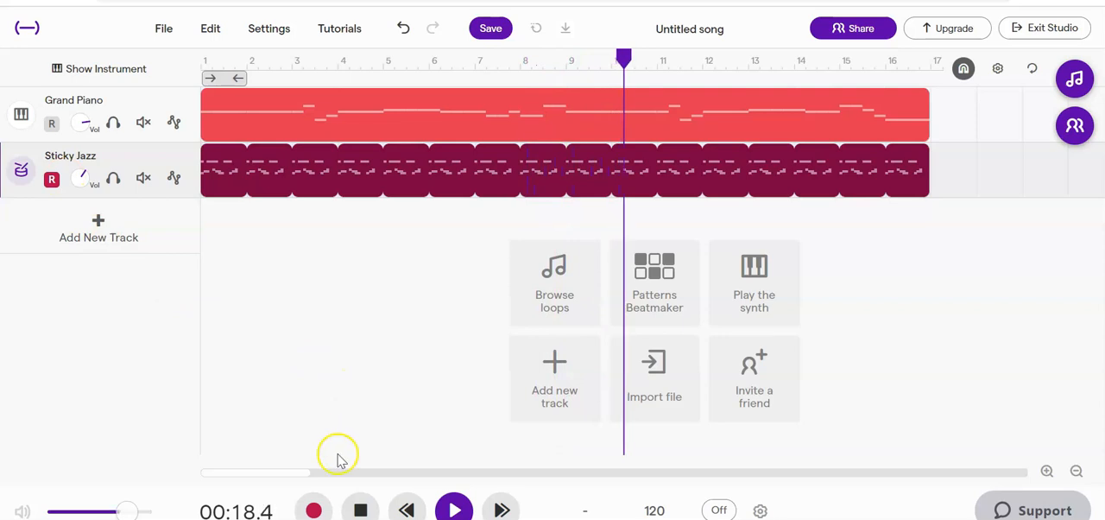
left_click(364, 512)
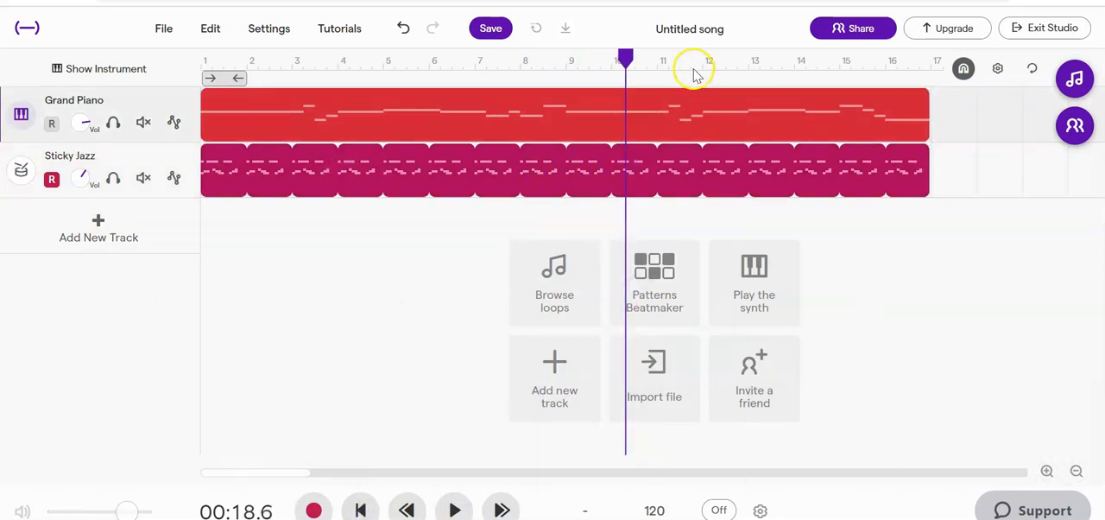
Return the playhead to the start and turn cycle playback on, extending its range to the end of bar 16.
left_click_drag(625, 58, 204, 70)
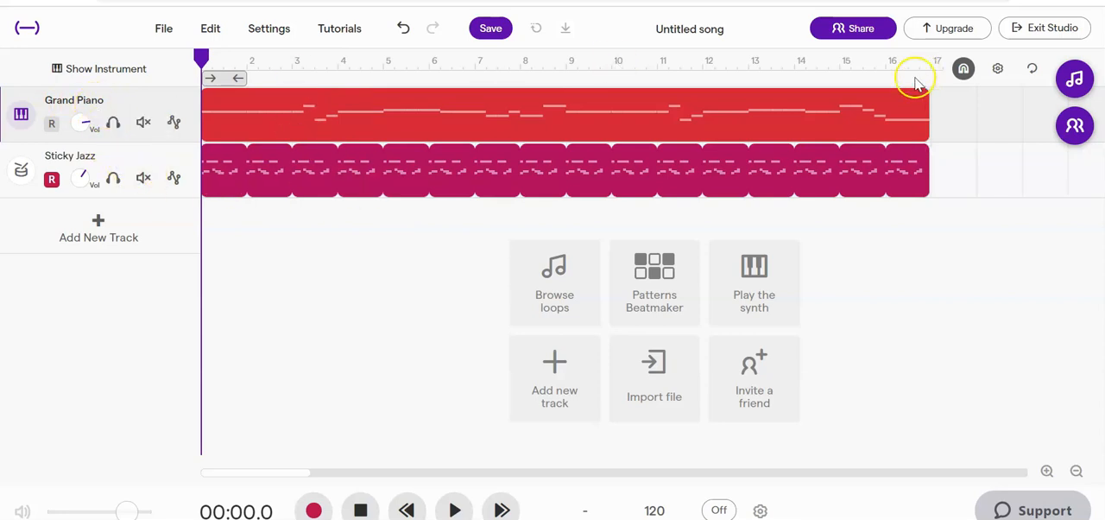
left_click(1030, 70)
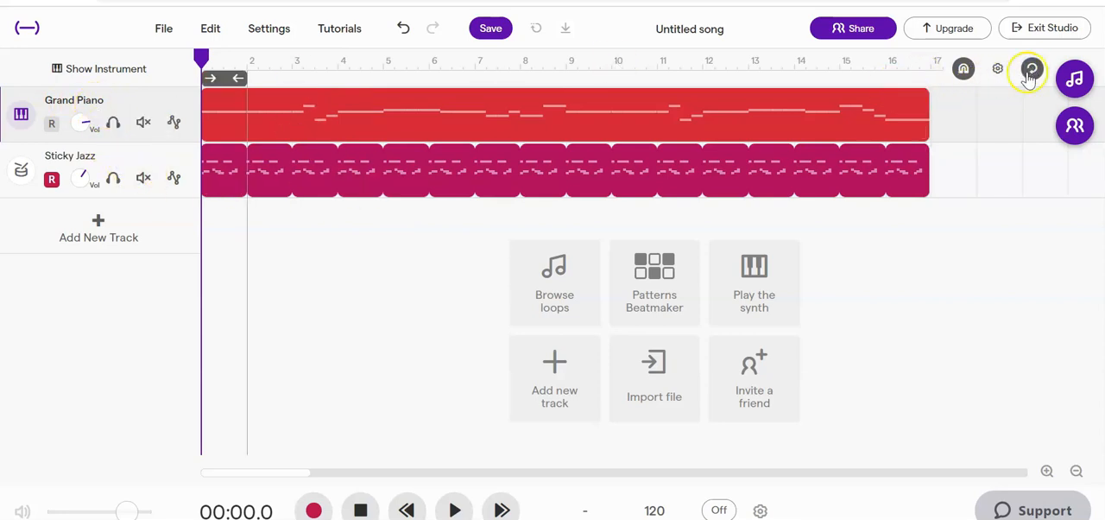
left_click_drag(244, 79, 930, 79)
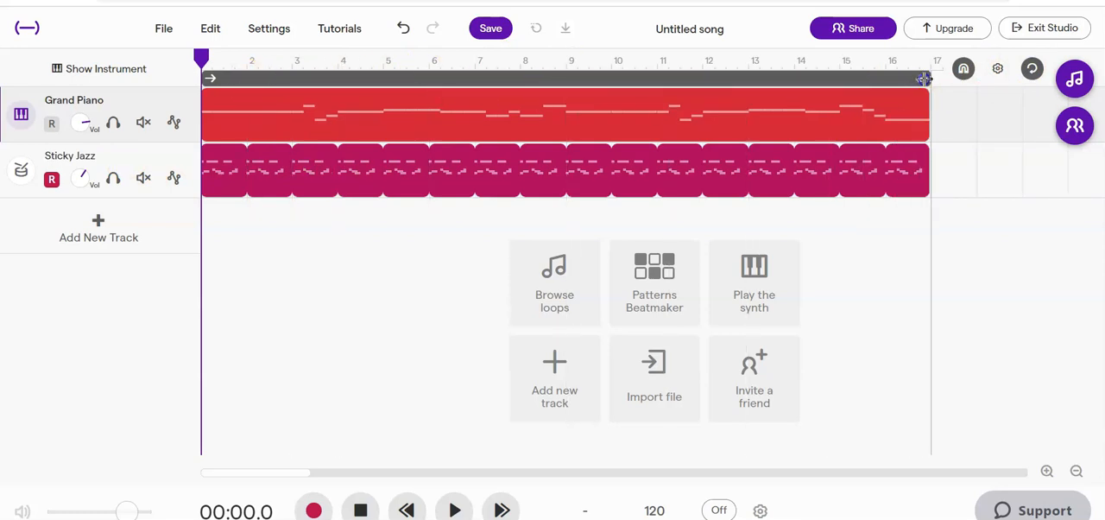
Open the Grand Piano track's instrument editor, check its notes in the piano roll, and switch the preset to Pink Carol.
left_click(20, 117)
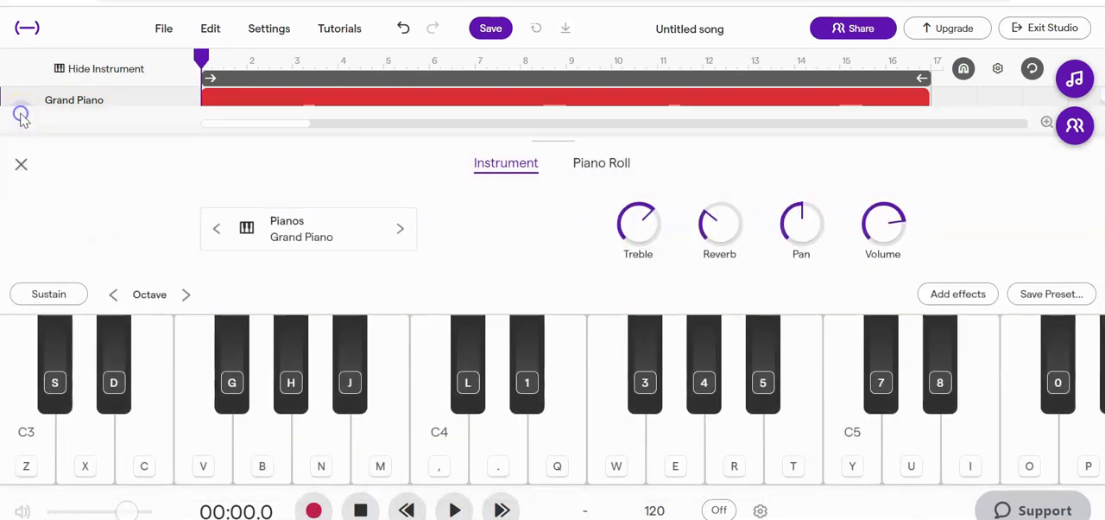
left_click(601, 166)
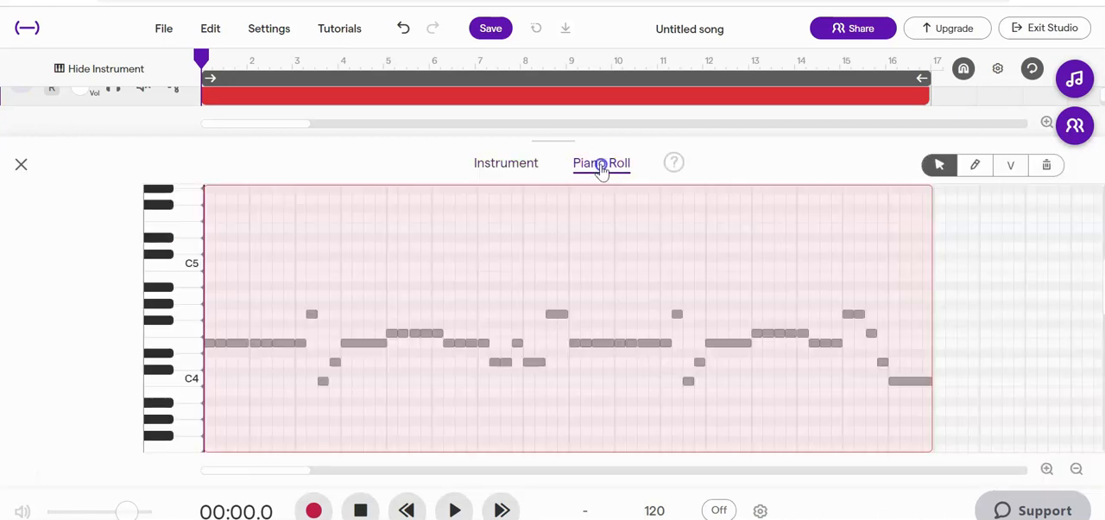
left_click(501, 166)
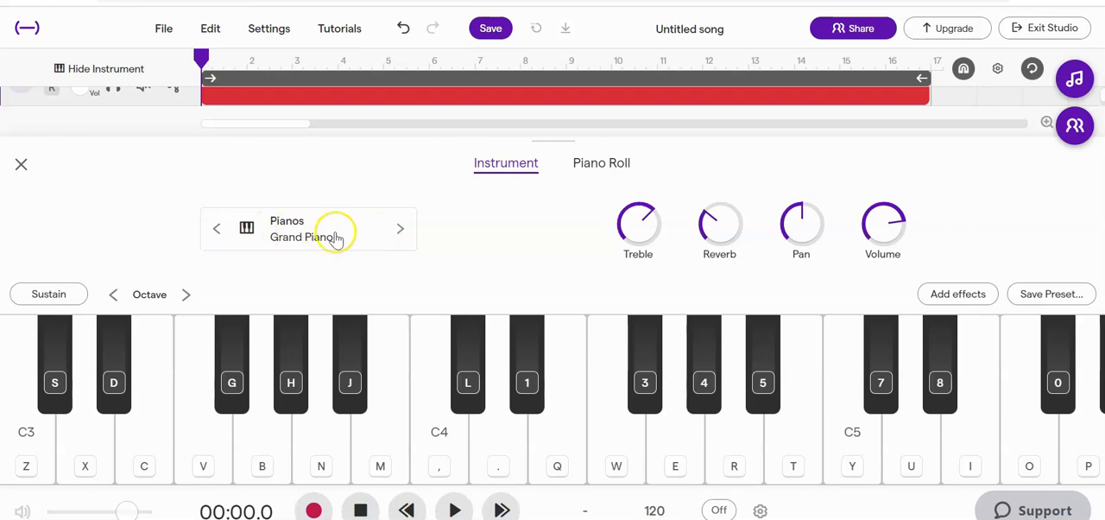
left_click(402, 235)
left_click(402, 235)
left_click(402, 235)
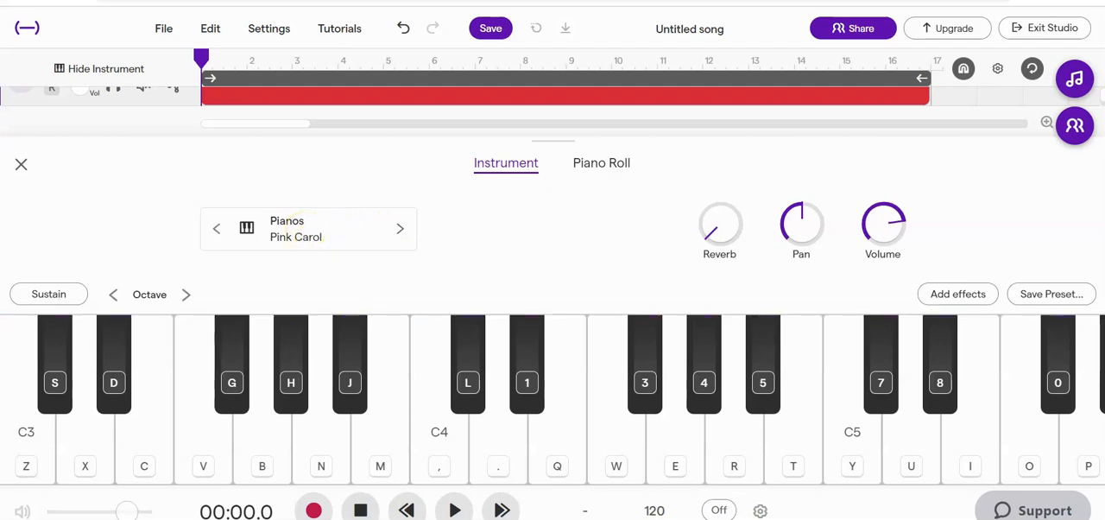
Browse the keyboard presets and preview pitched percussion and piano sounds such as Marimba, Vibraphone and Blue Carol, keeping Pink Carol.
left_click(291, 227)
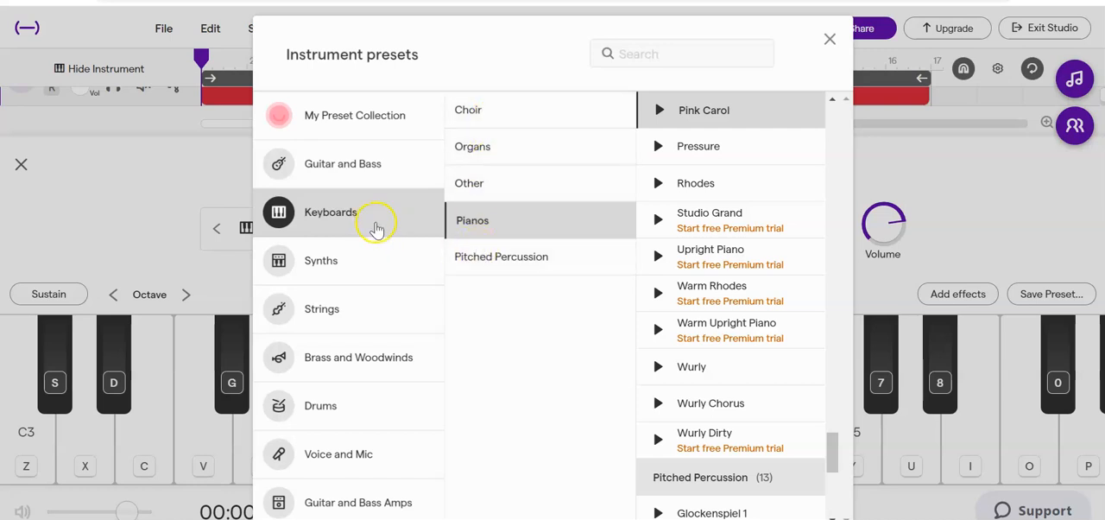
left_click(486, 264)
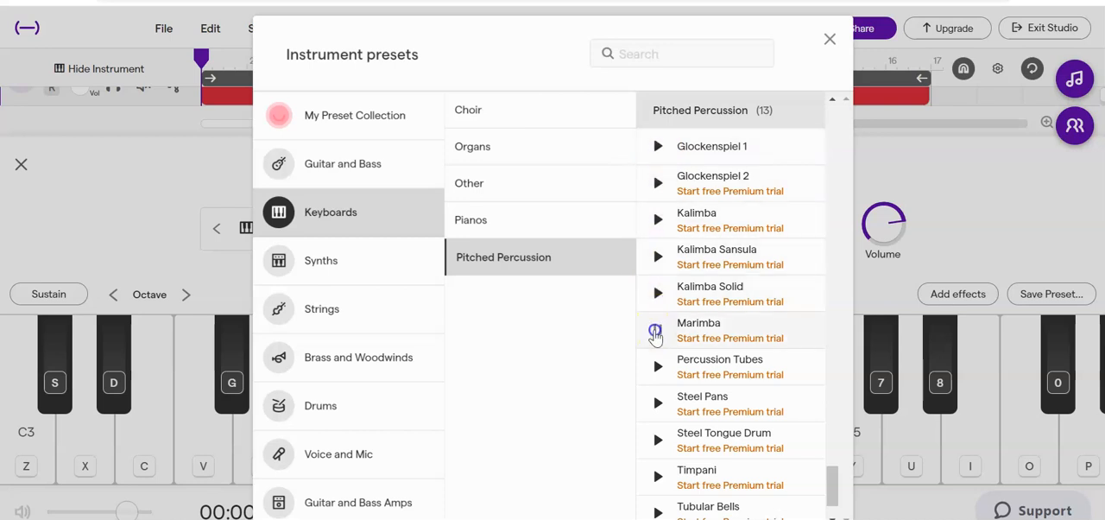
scroll(655, 337, "down", 2)
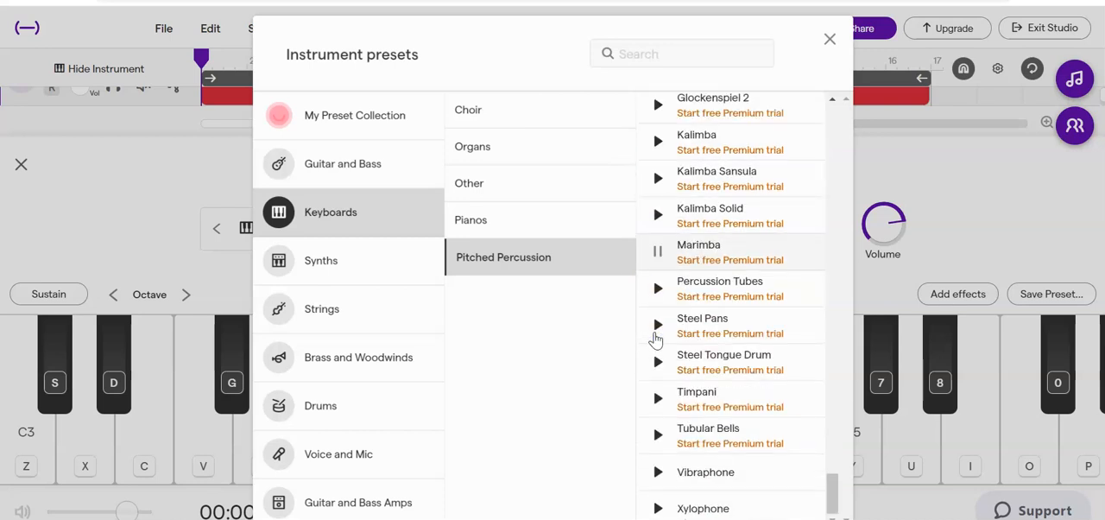
left_click(657, 472)
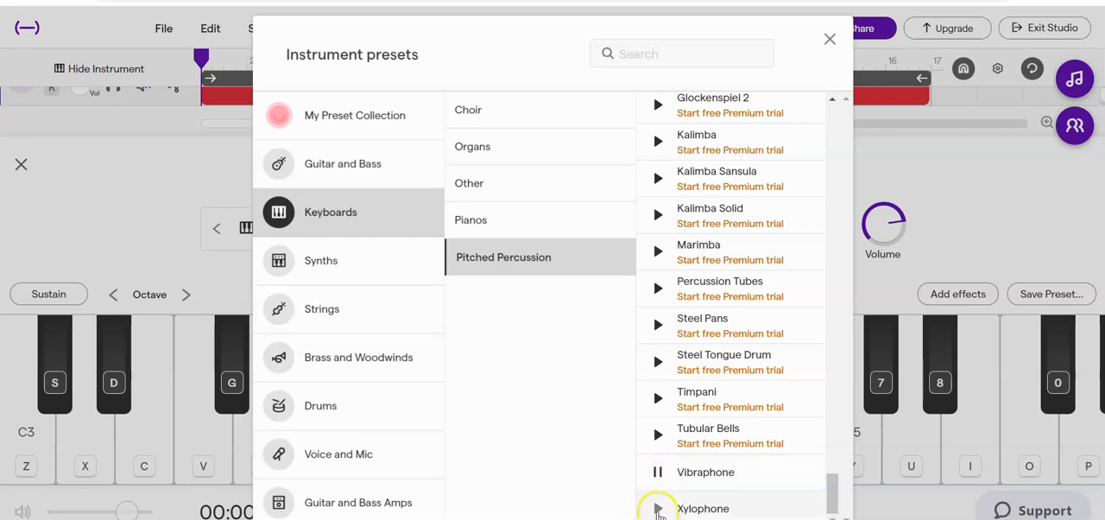
left_click(501, 221)
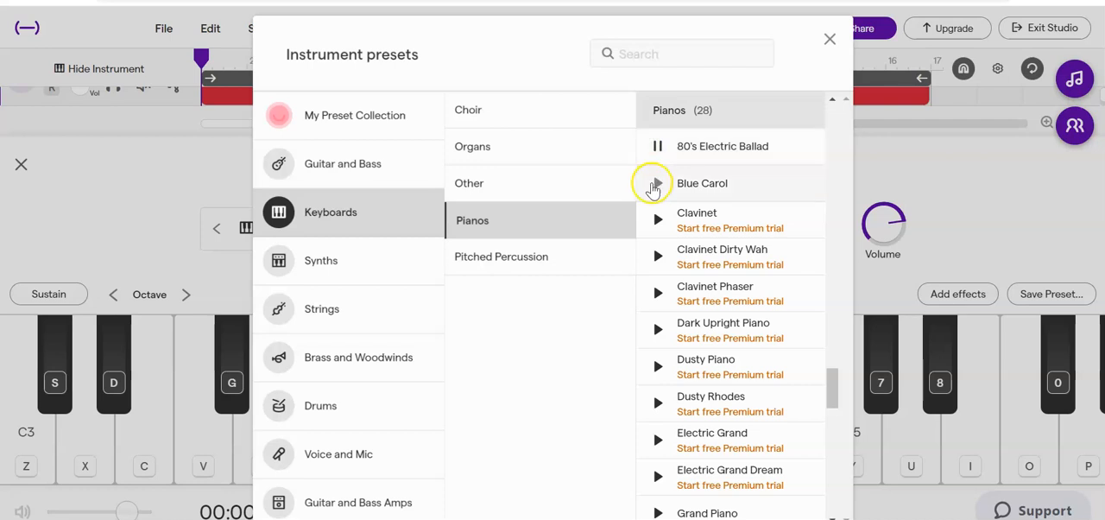
left_click(655, 184)
scroll(656, 431, "down", 1)
left_click(662, 446)
scroll(657, 437, "up", 2)
left_click(830, 39)
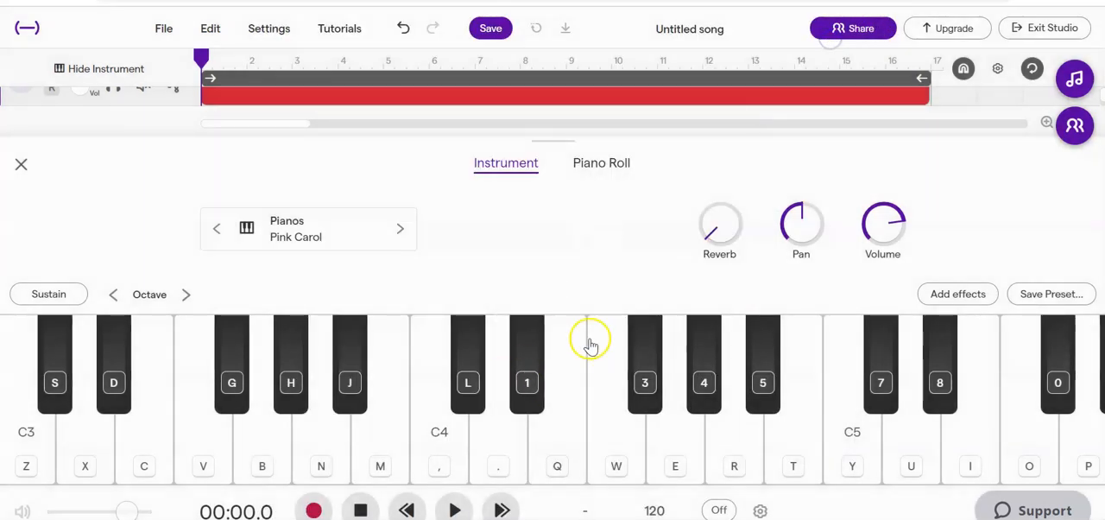
Play the song and audition the organ presets 8888 Organ Slow, Continental Fire and Flute Organ on the melody track.
left_click(454, 510)
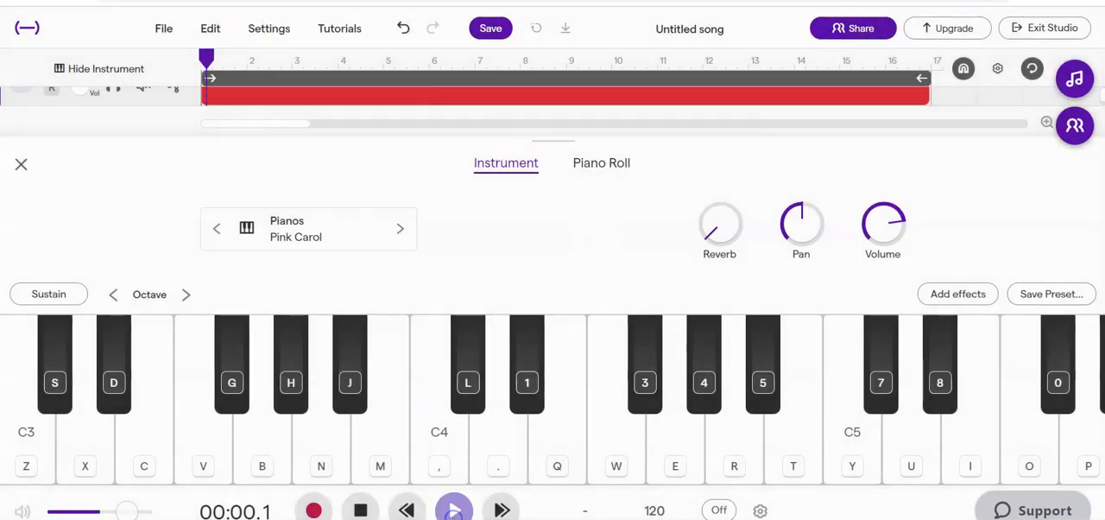
left_click(290, 235)
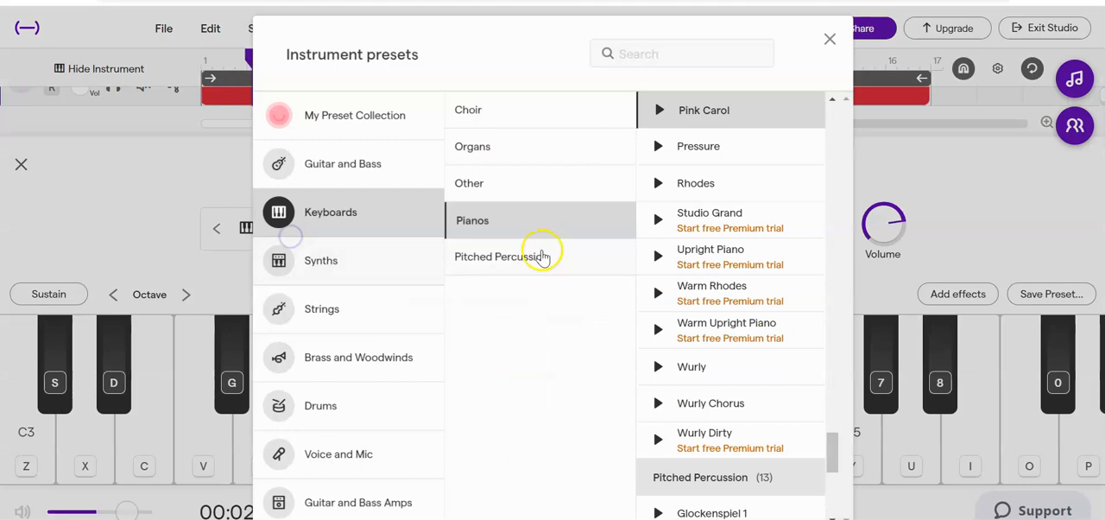
left_click(485, 144)
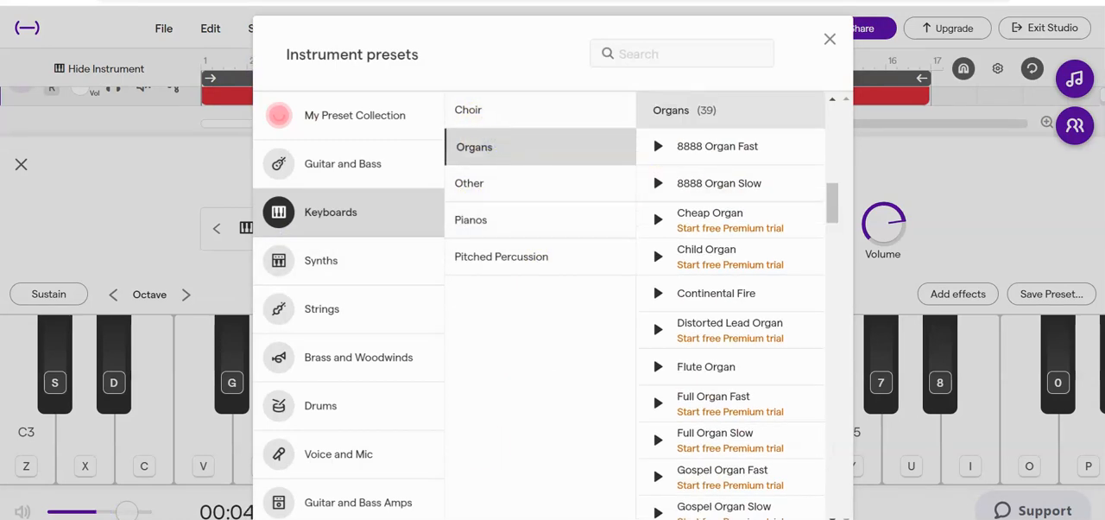
left_click(708, 183)
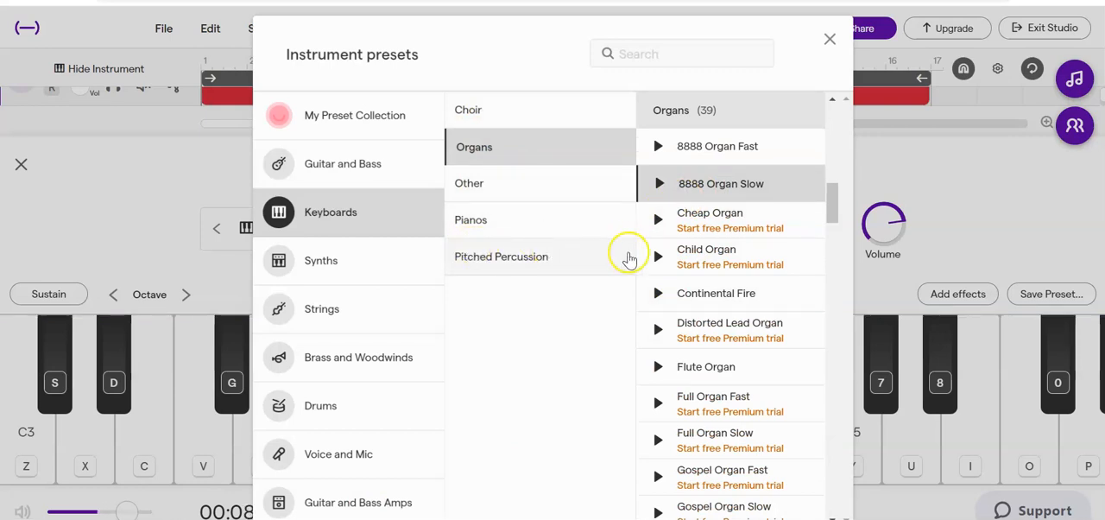
left_click(719, 296)
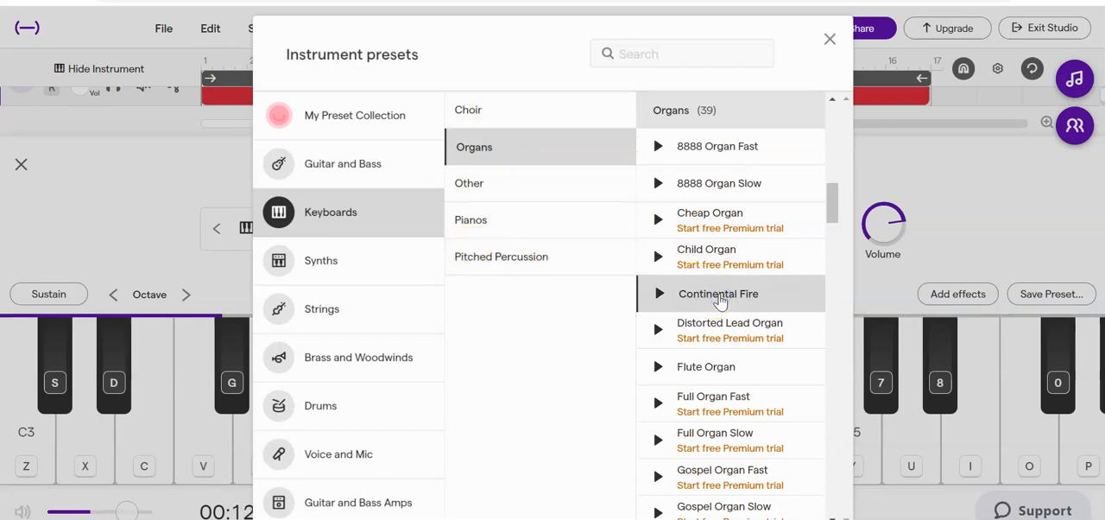
left_click(704, 371)
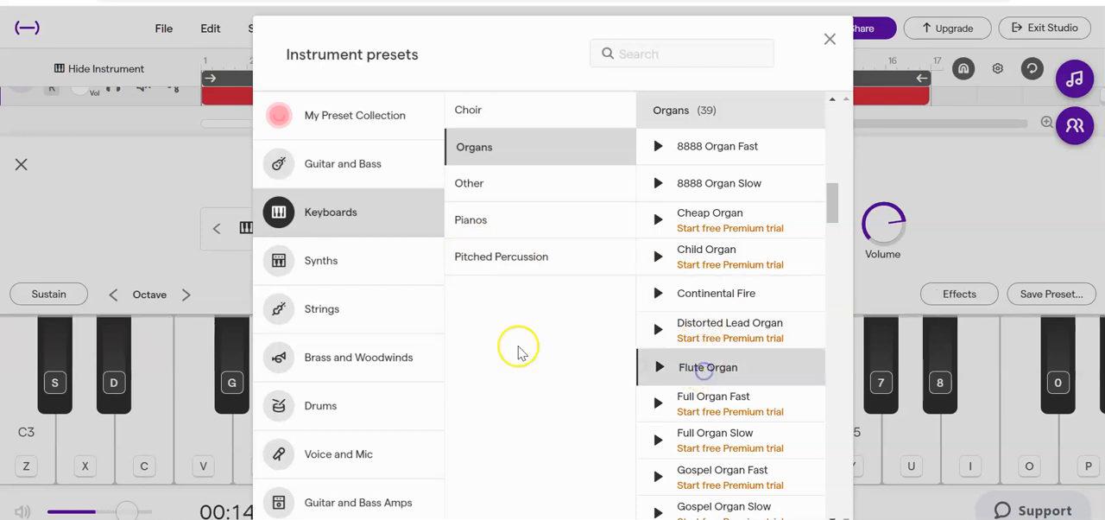
Audition the synth presets Fading Alarm, Interference, Blind Lead and Dubstep Lead, settle on Blind Lead, close the editor and stop playback.
left_click(332, 270)
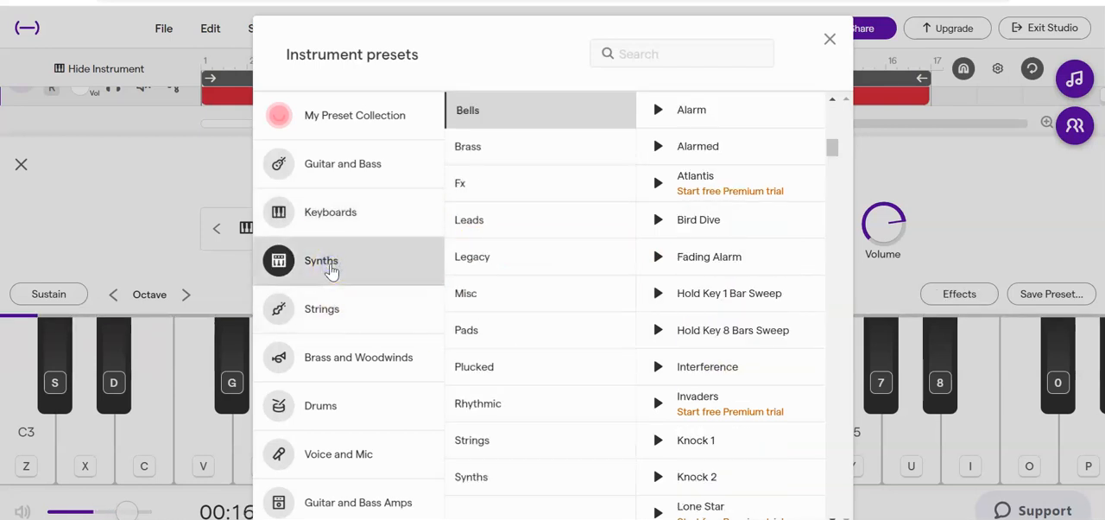
left_click(721, 266)
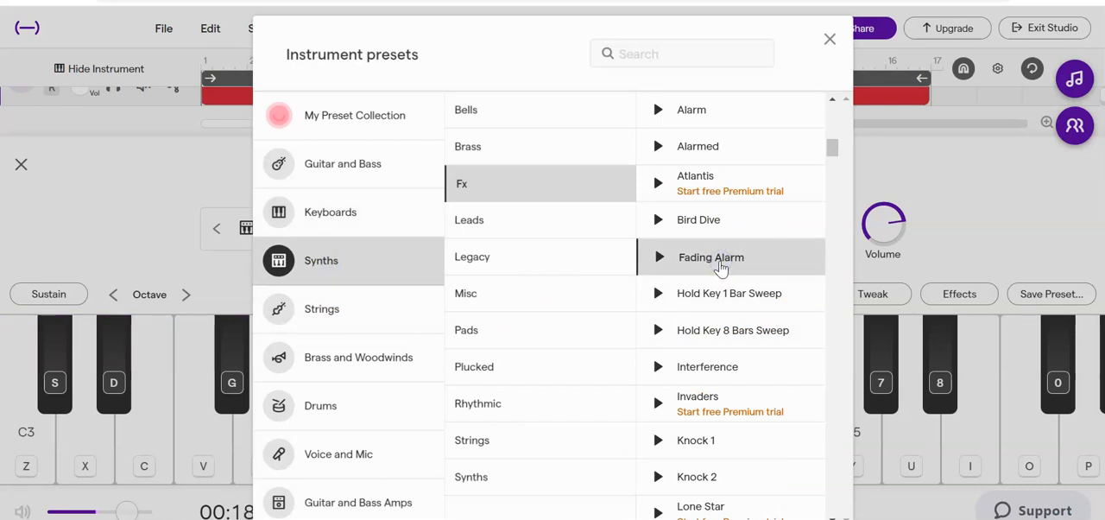
left_click(722, 366)
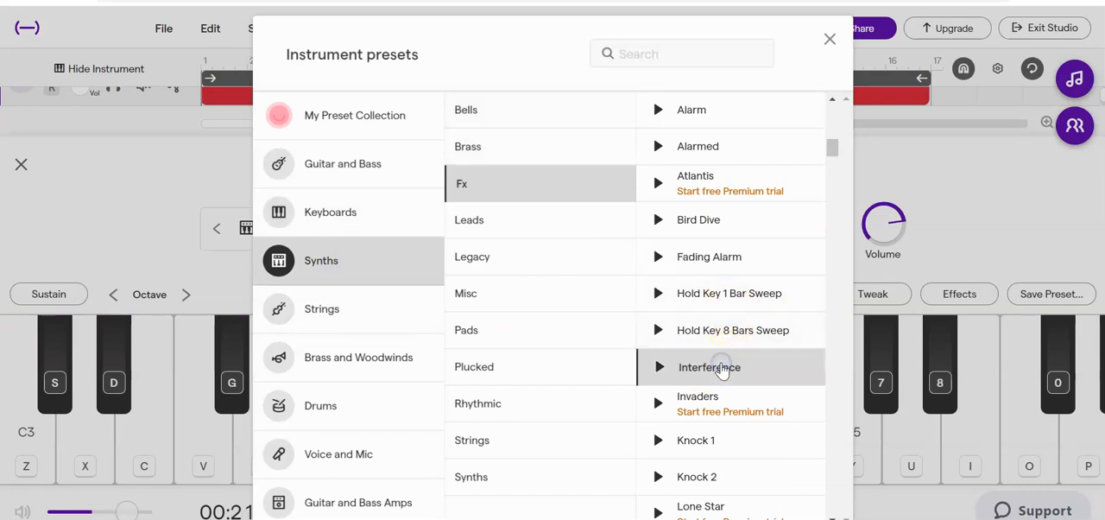
left_click(505, 221)
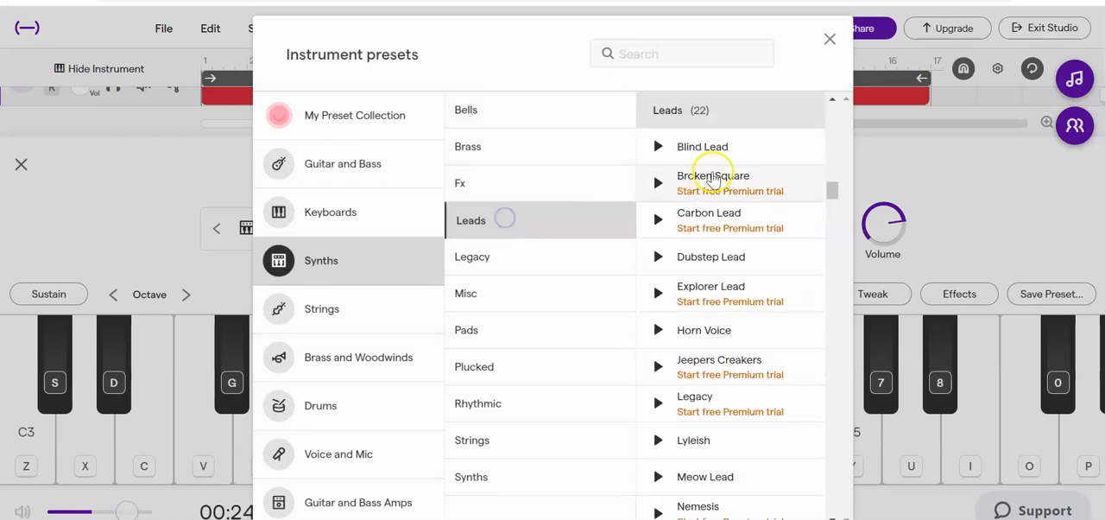
left_click(712, 147)
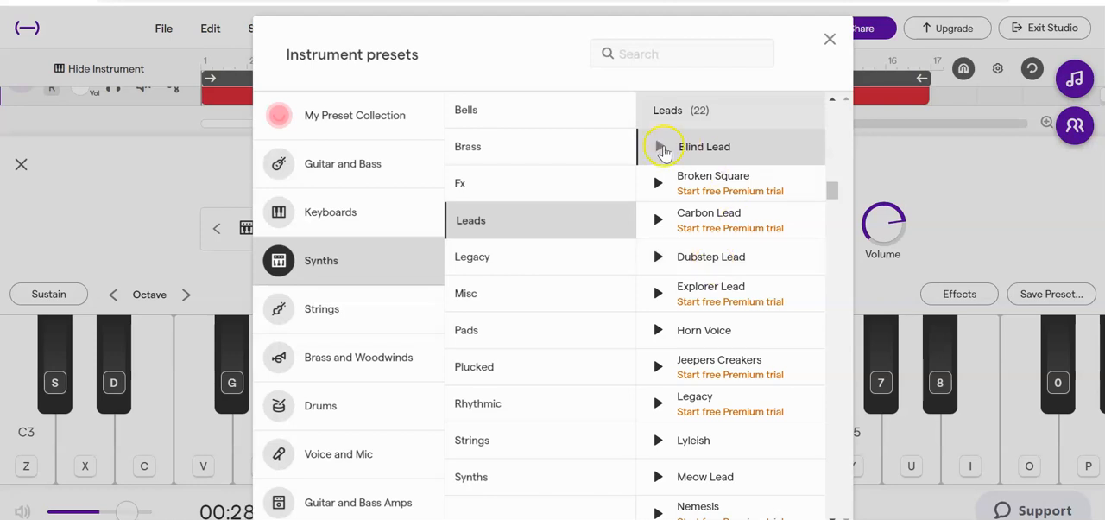
left_click(711, 258)
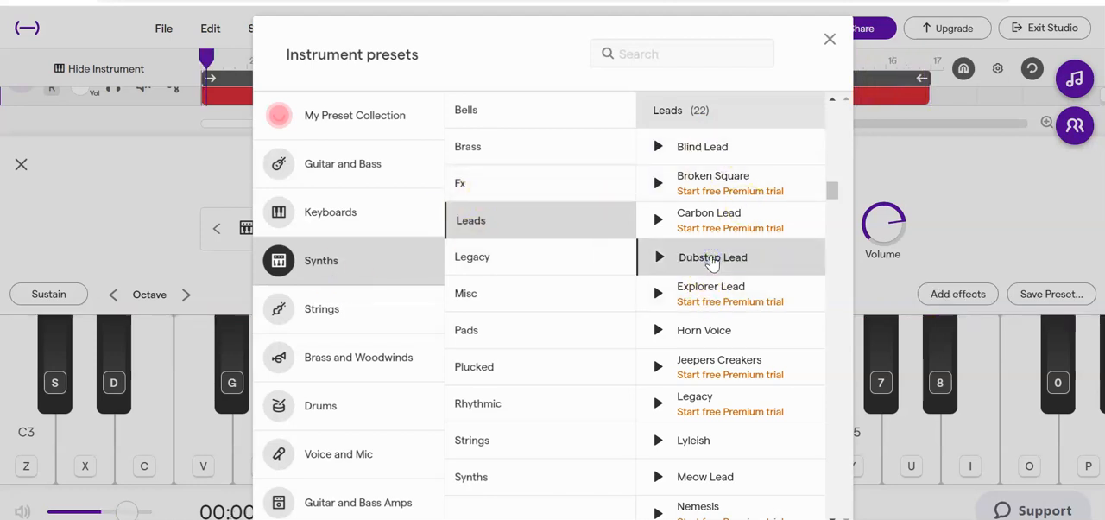
left_click(708, 147)
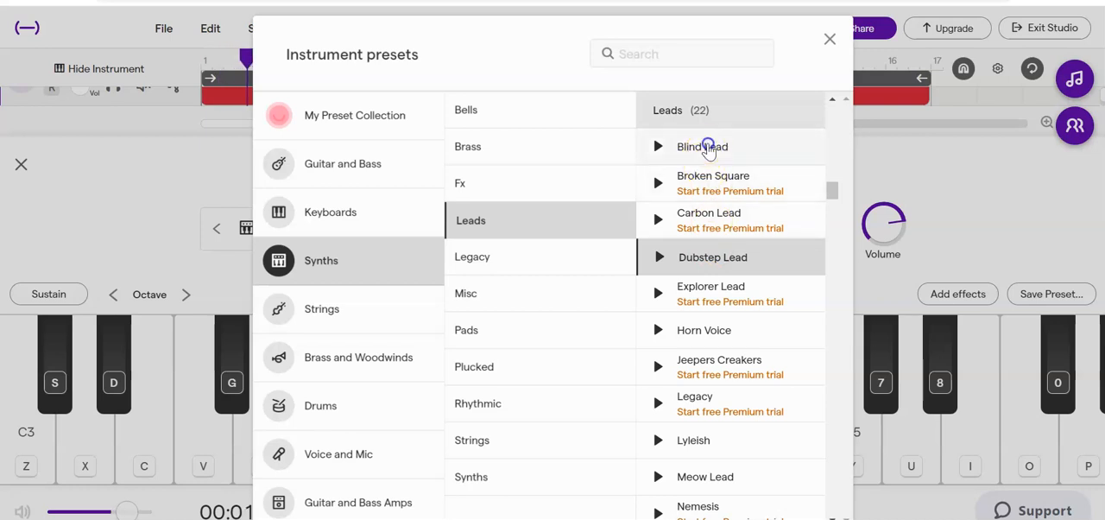
left_click(830, 39)
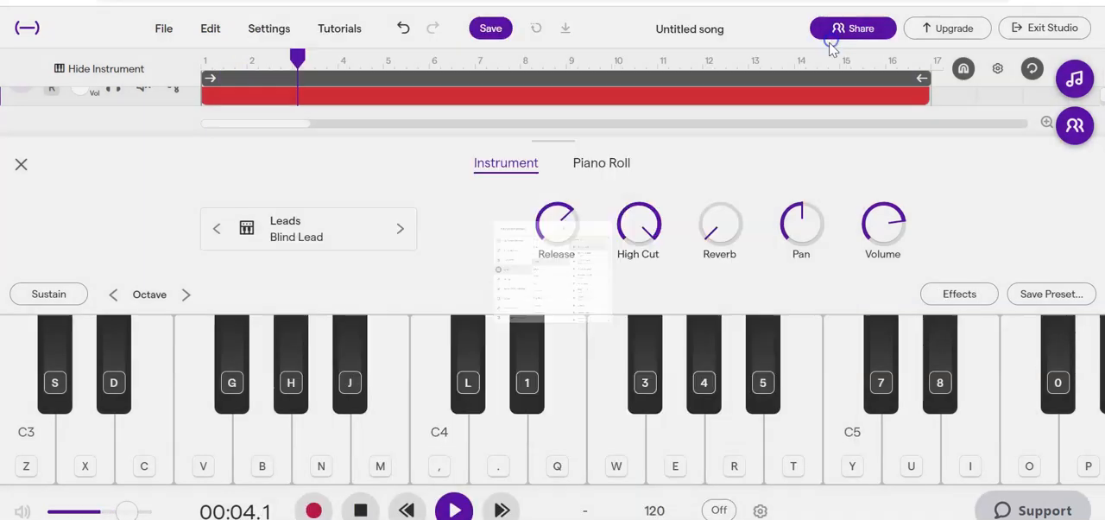
left_click(20, 165)
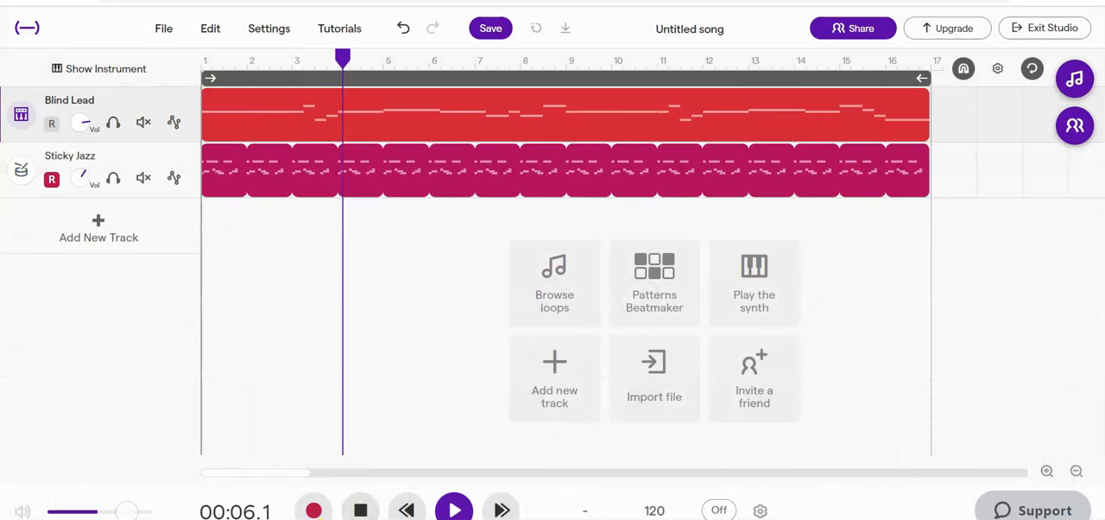
left_click(363, 512)
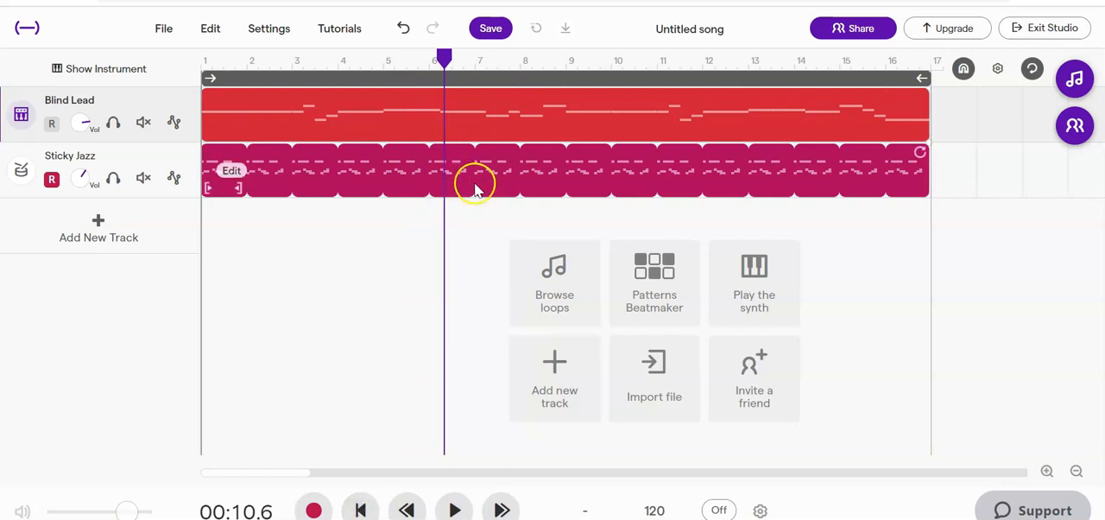
Change the drum track's preset to 80s Drum Machine while the song plays, close the editor and stop playback.
left_click(21, 172)
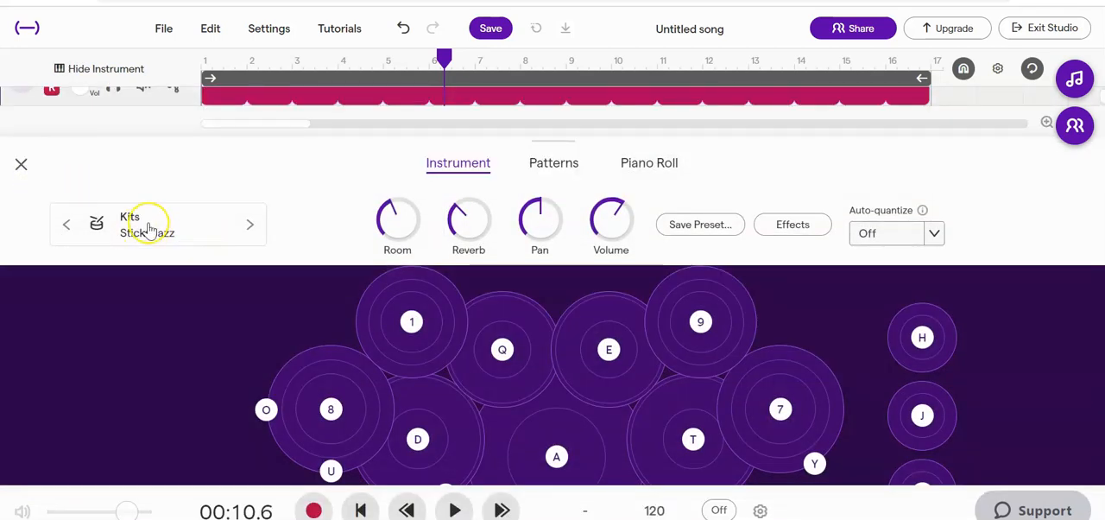
left_click(454, 510)
left_click(142, 233)
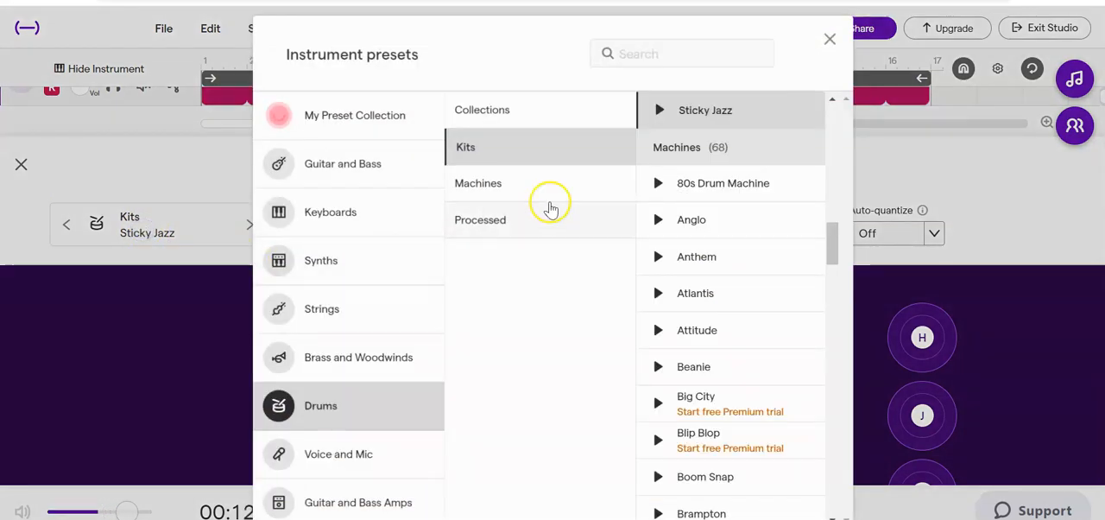
left_click(697, 190)
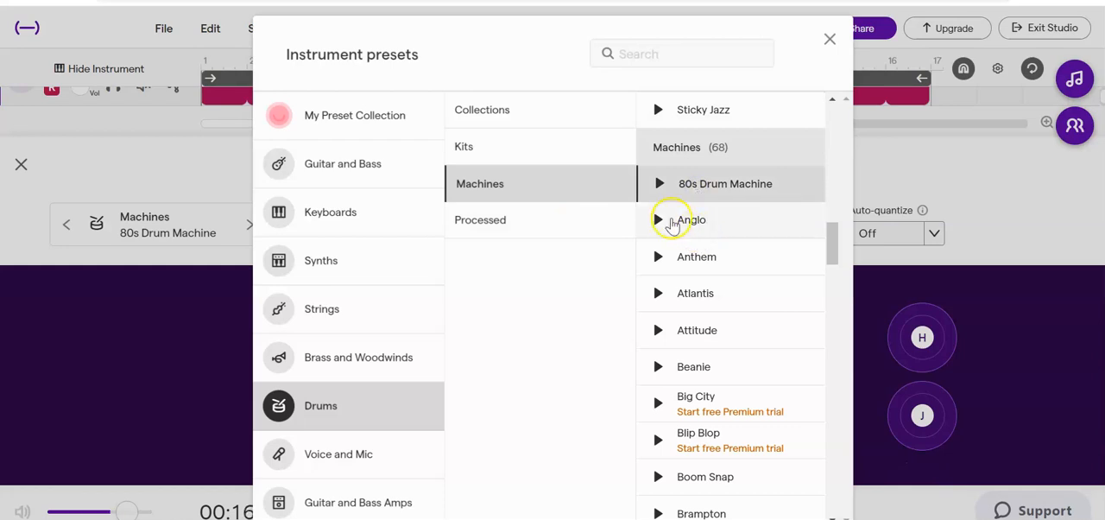
left_click(830, 39)
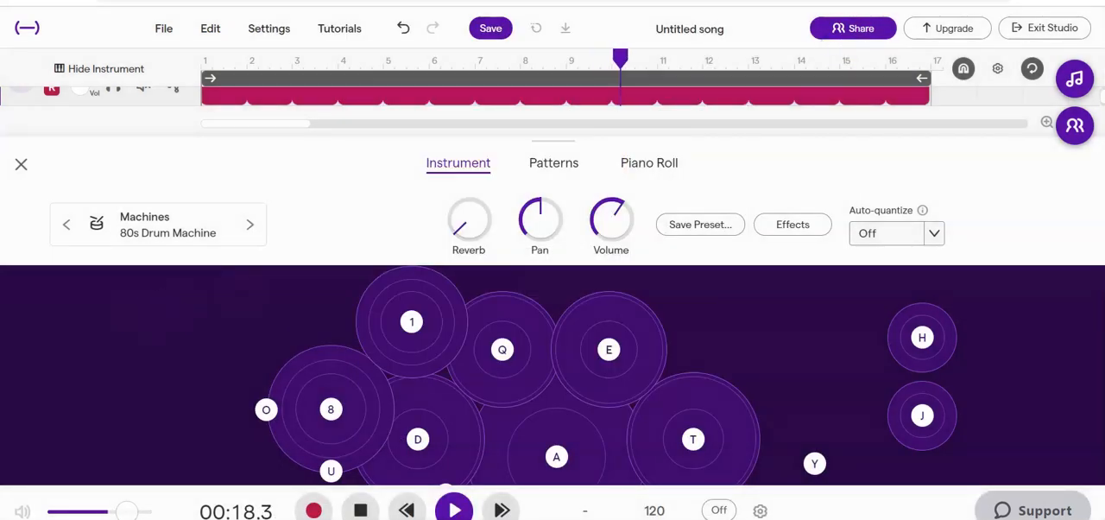
left_click(23, 165)
left_click(360, 511)
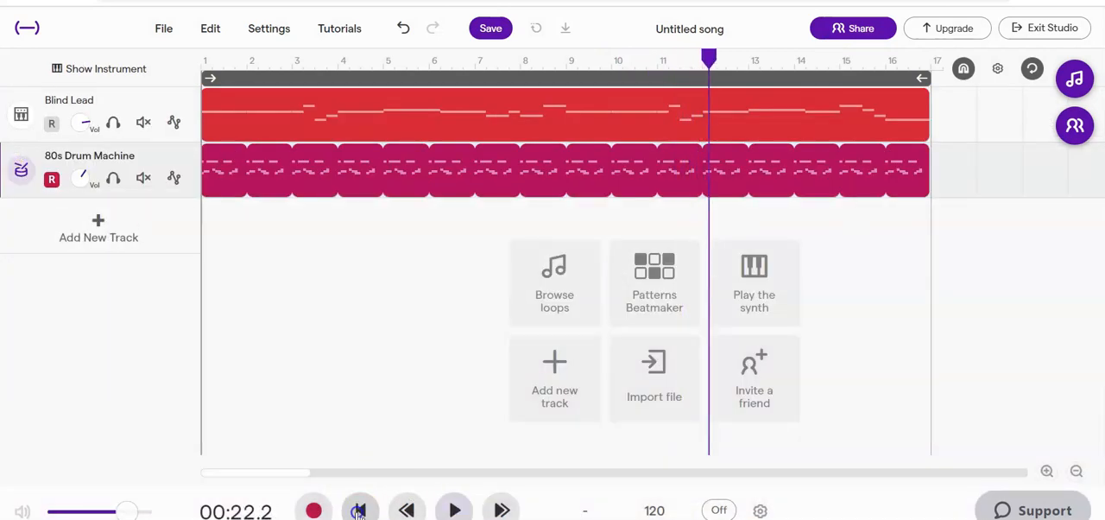